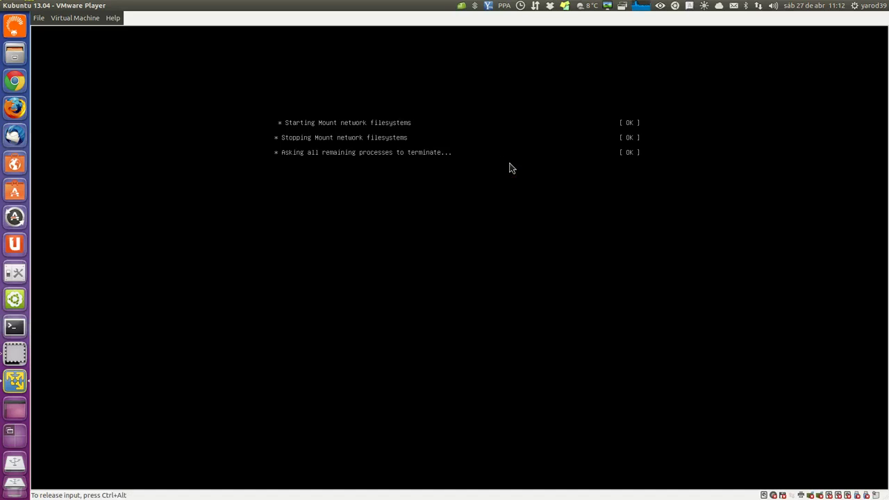
pyautogui.click(459, 263)
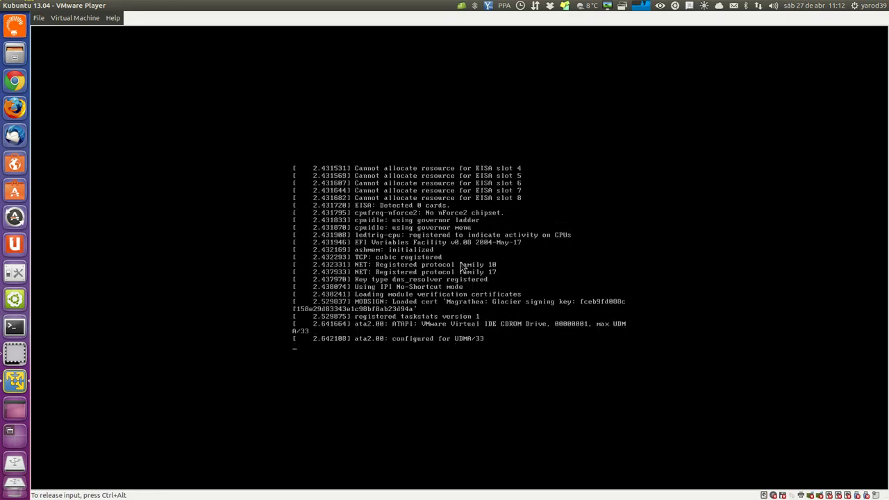
pyautogui.click(461, 266)
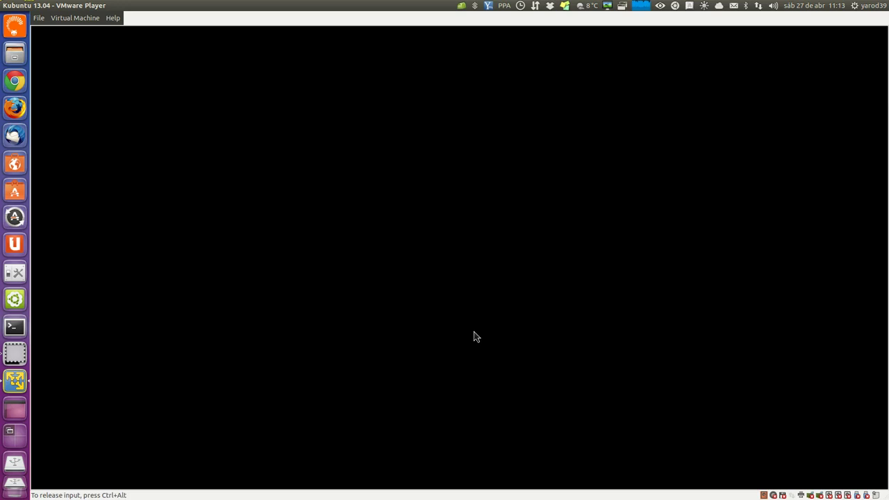
pyautogui.click(475, 335)
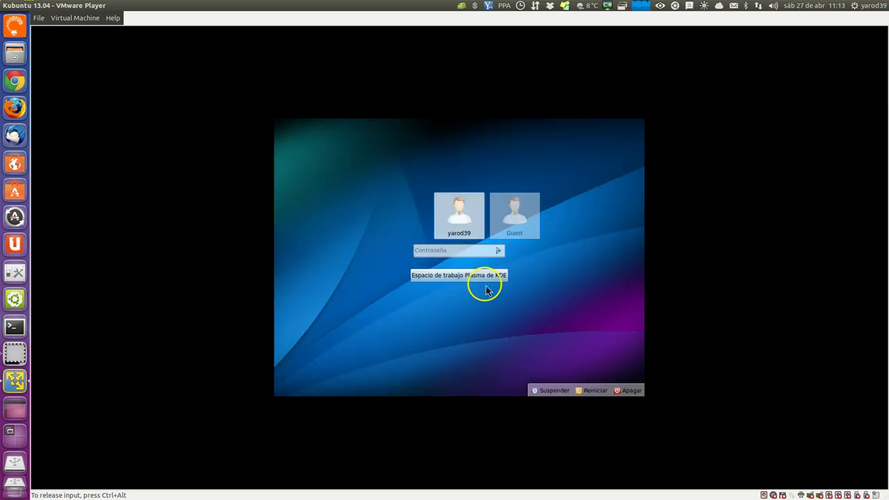
# Log in to the Plasma workspace session of the existing Kubuntu user by entering the account password
pyautogui.click(476, 251)
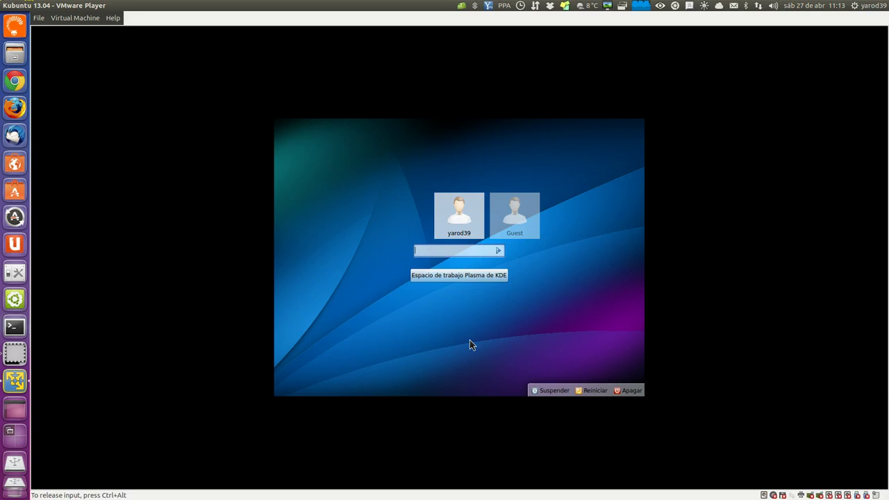
pyautogui.write('********')
pyautogui.click(463, 274)
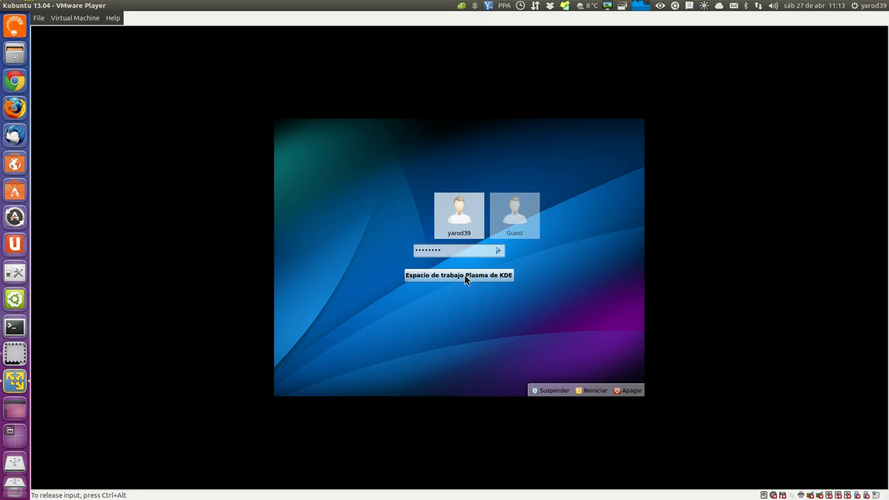
pyautogui.click(463, 276)
pyautogui.click(471, 275)
pyautogui.click(496, 254)
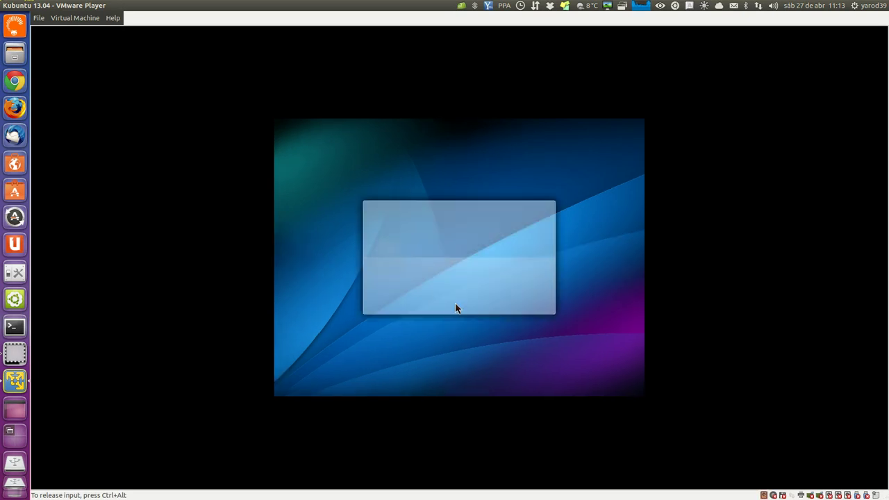
# Start the VMware Tools installation by connecting its installer CD to the virtual machine, and dismiss the guest's available-devices popup
pyautogui.click(70, 23)
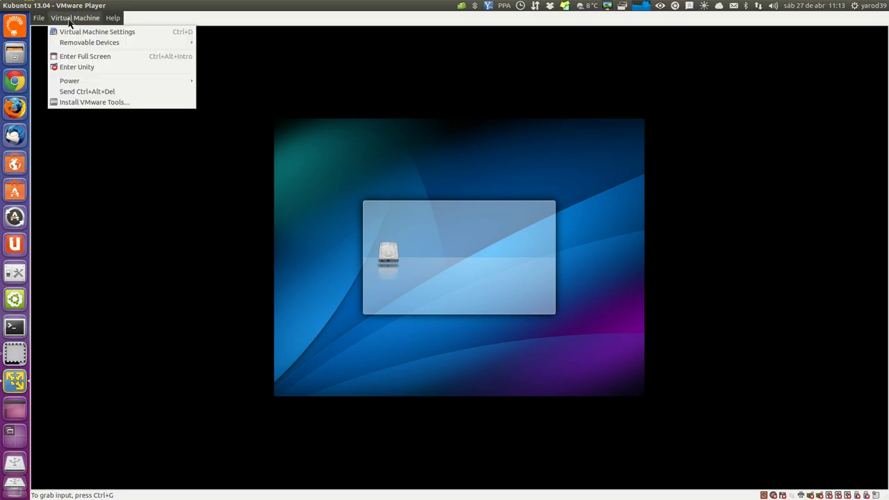
pyautogui.click(88, 102)
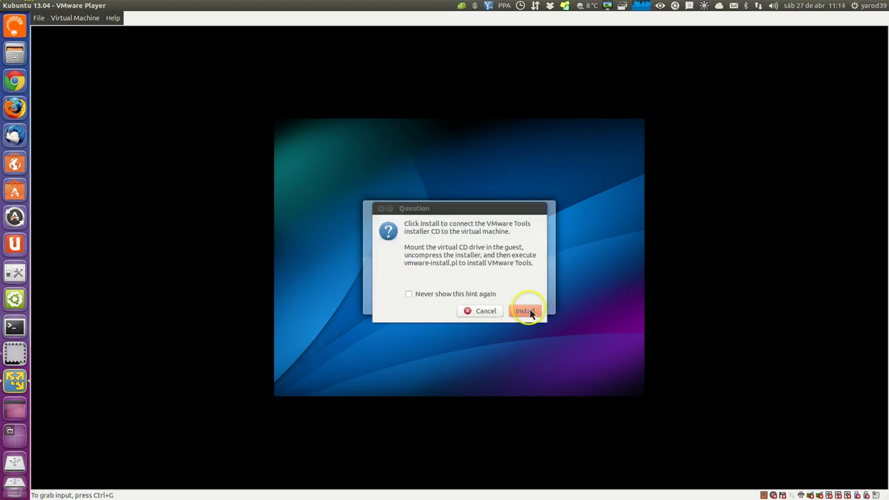
pyautogui.click(527, 312)
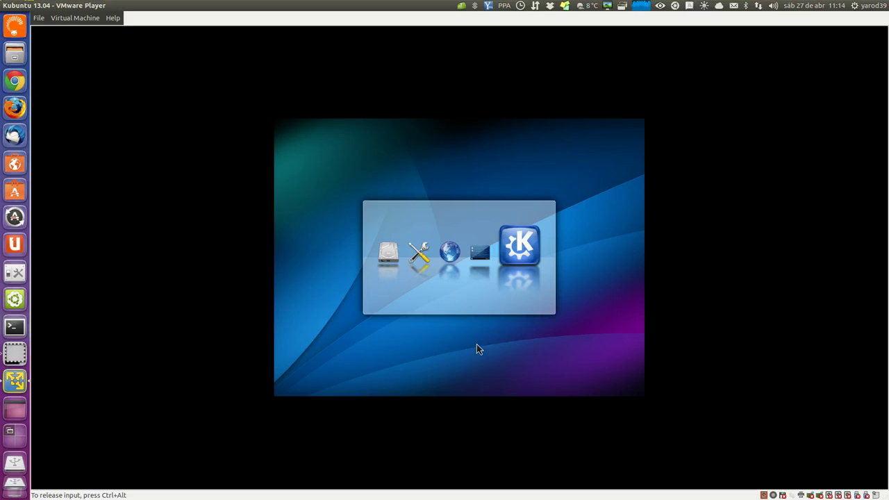
pyautogui.click(474, 338)
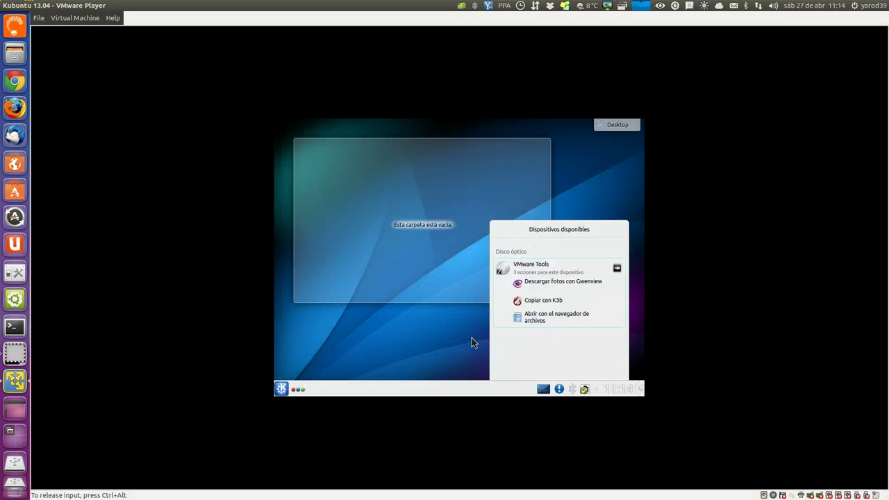
pyautogui.click(474, 338)
# Try the virtual machine in full screen and return it to windowed mode
pyautogui.click(84, 21)
pyautogui.click(90, 58)
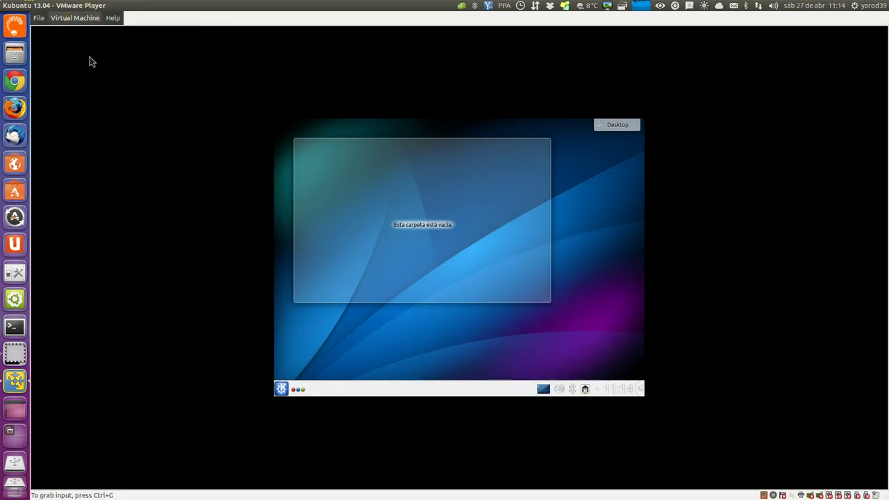
pyautogui.click(458, 252)
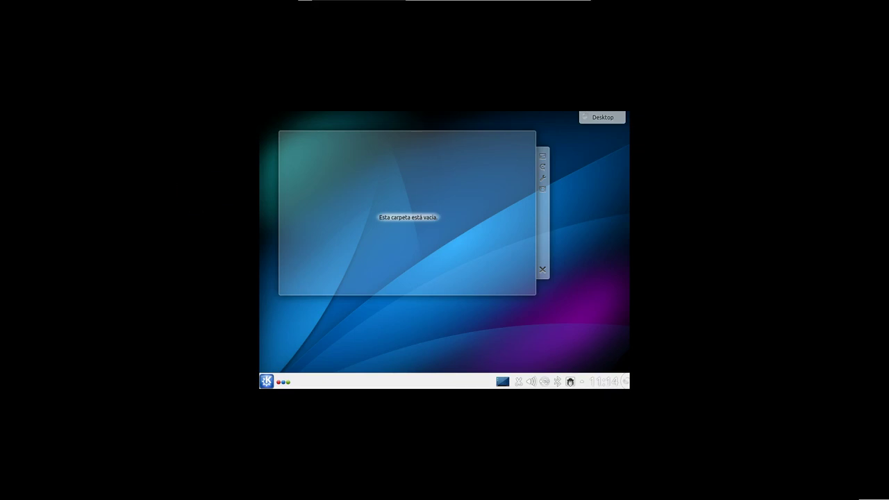
pyautogui.click(340, 8)
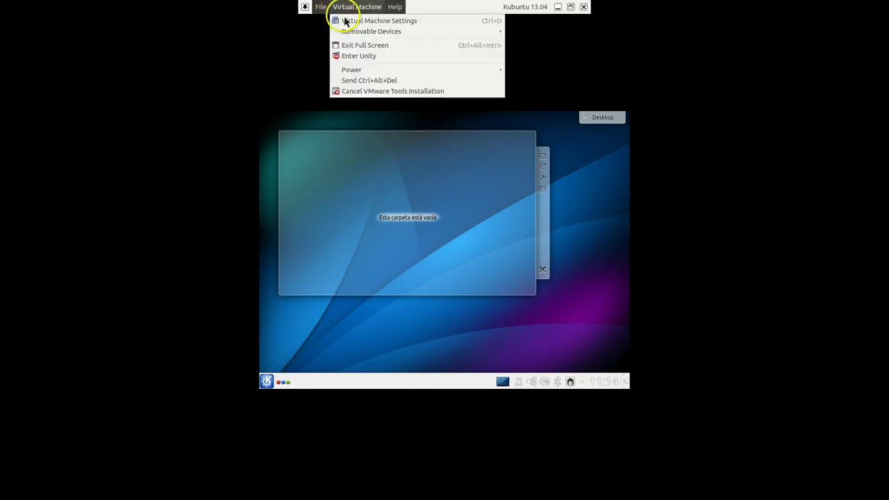
pyautogui.click(352, 44)
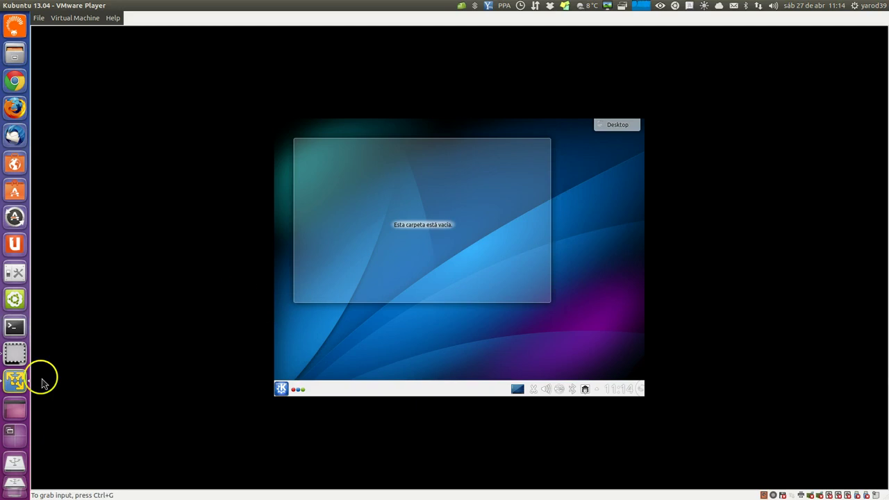
# Show the Kubuntu 13.04 virtual machine in full screen
pyautogui.click(16, 378)
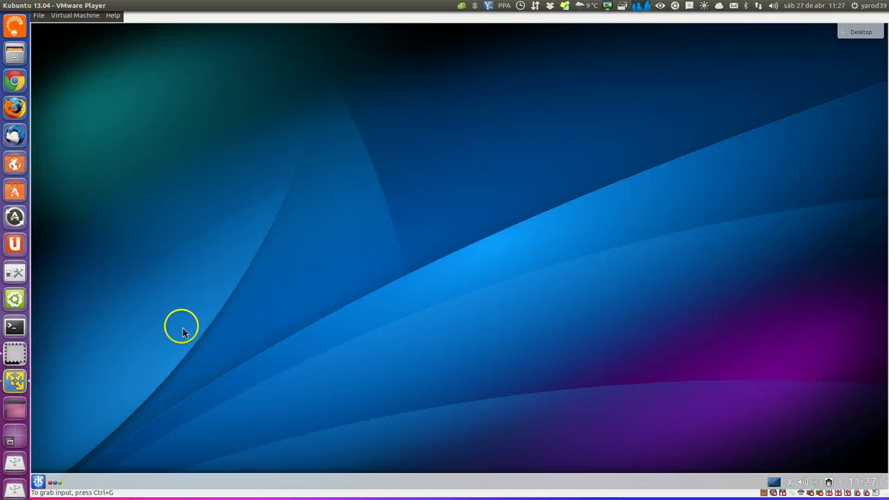
pyautogui.click(236, 312)
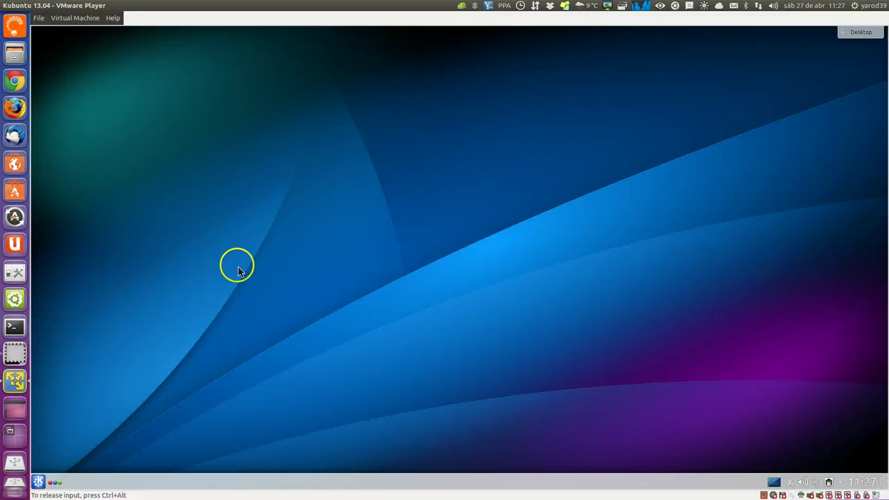
pyautogui.click(74, 17)
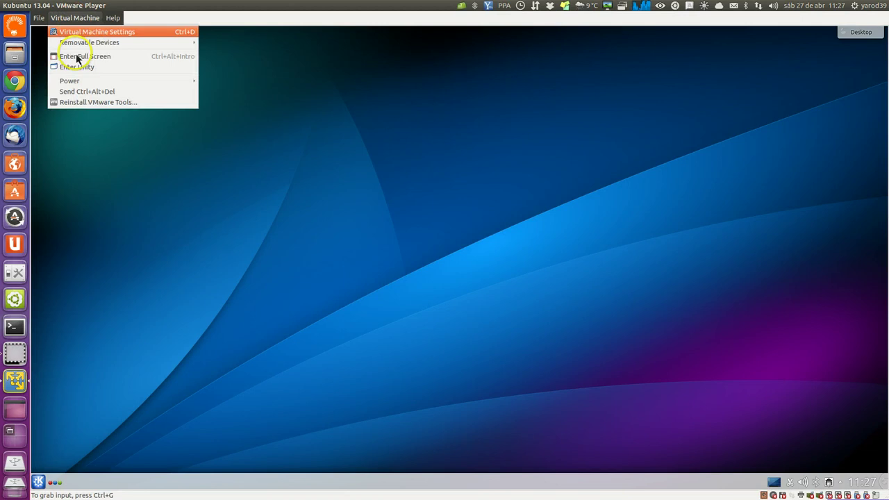
pyautogui.click(78, 56)
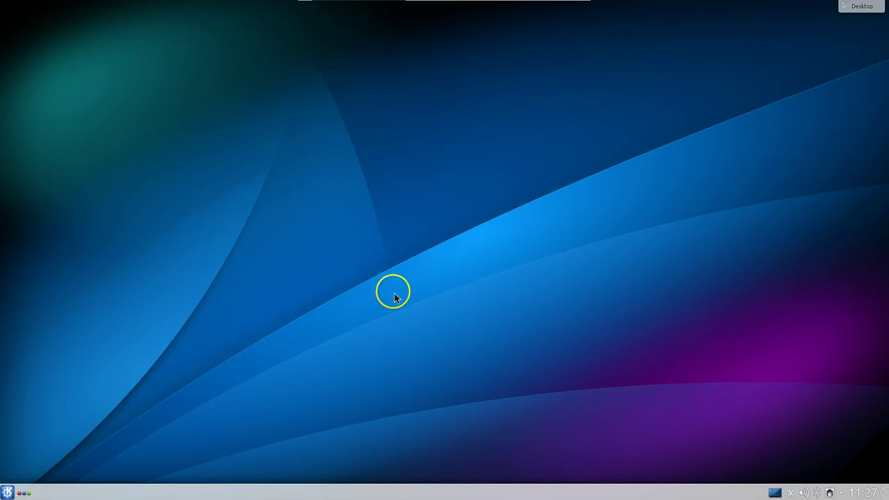
# Open the Kubuntu application launcher and examine its favourites and the Gráficos applications
pyautogui.rightClick(8, 492)
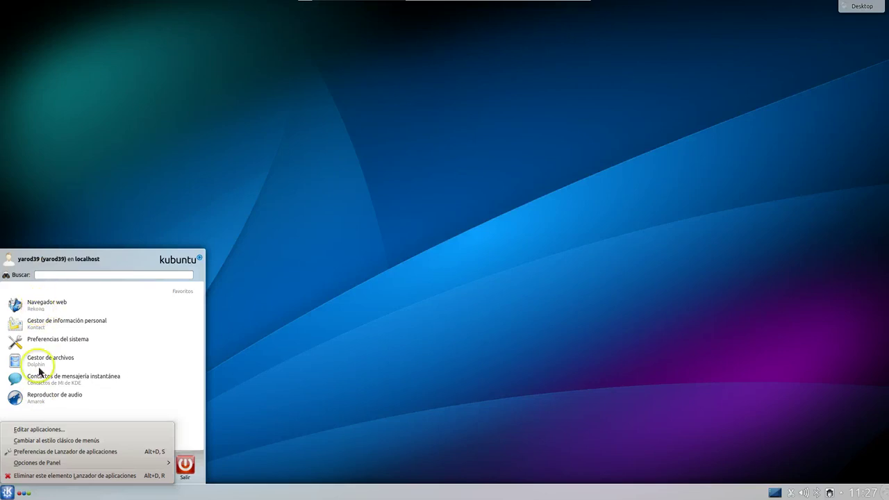
pyautogui.click(56, 308)
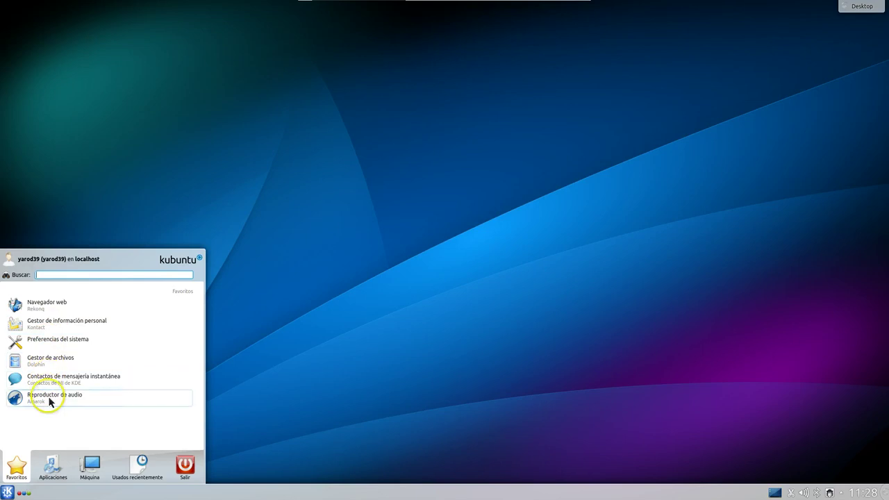
pyautogui.click(50, 459)
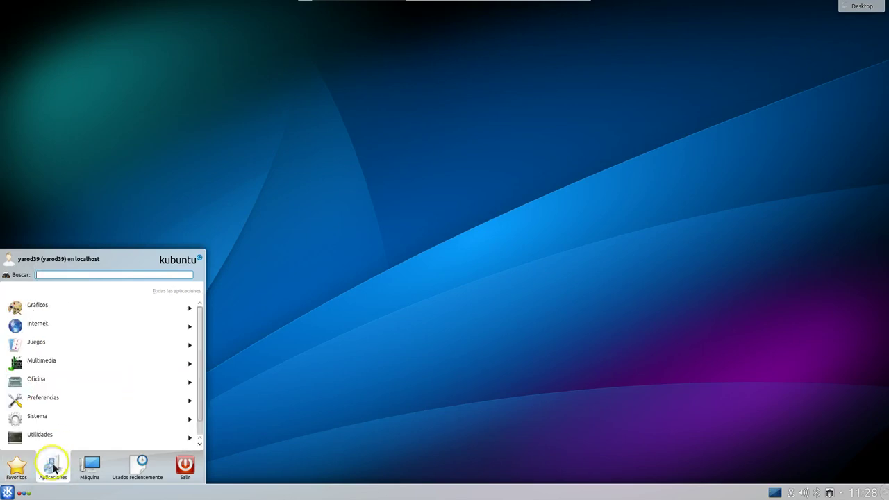
pyautogui.click(50, 309)
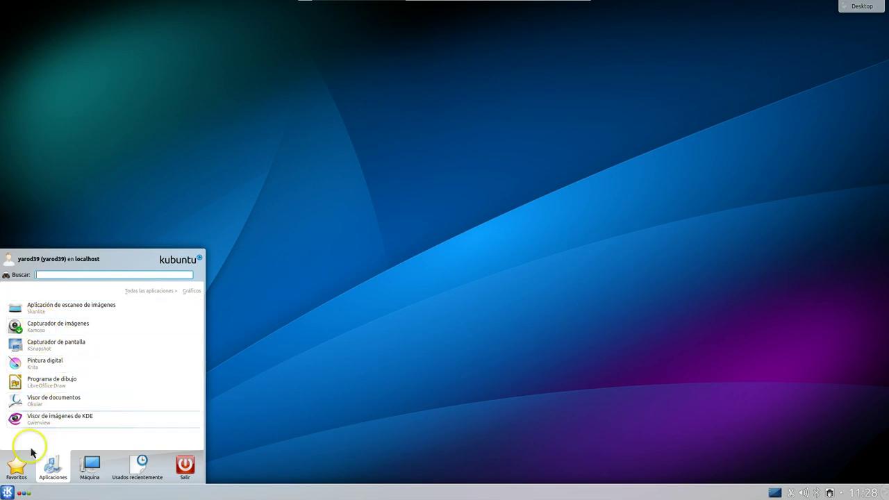
pyautogui.click(17, 463)
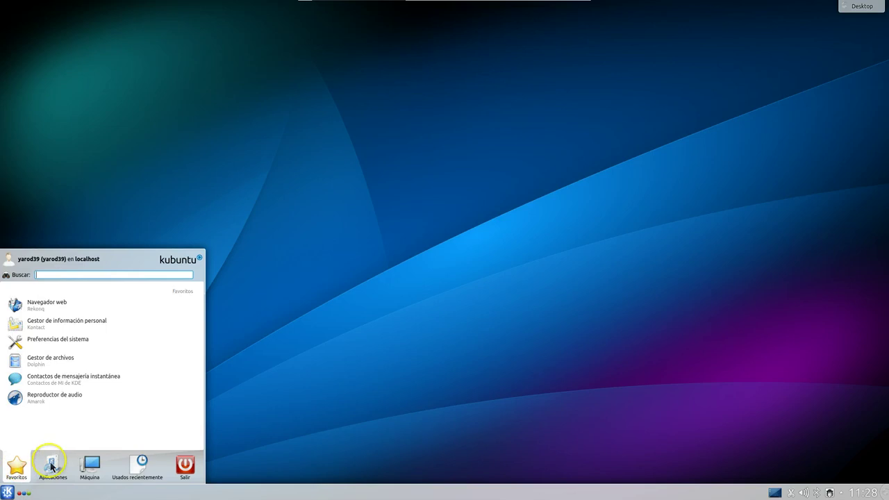
pyautogui.moveTo(50, 464)
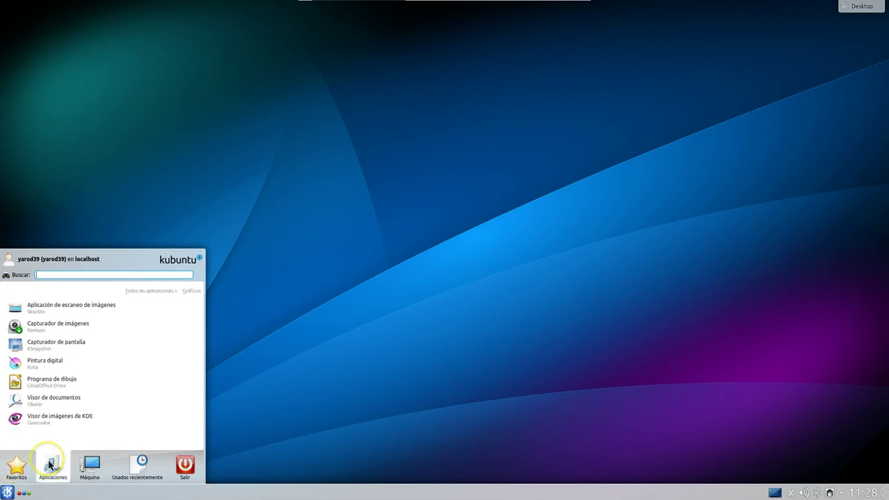
pyautogui.click(146, 291)
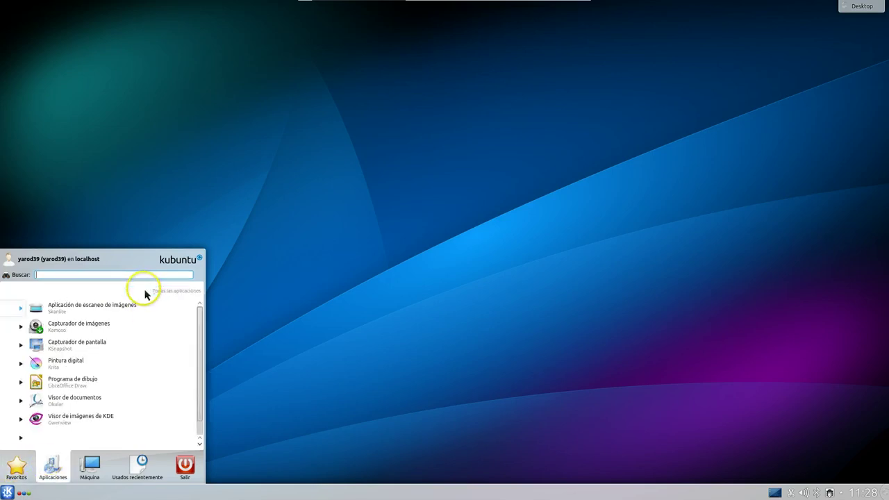
# Examine the full list of Internet applications in the launcher and return to all applications
pyautogui.click(60, 327)
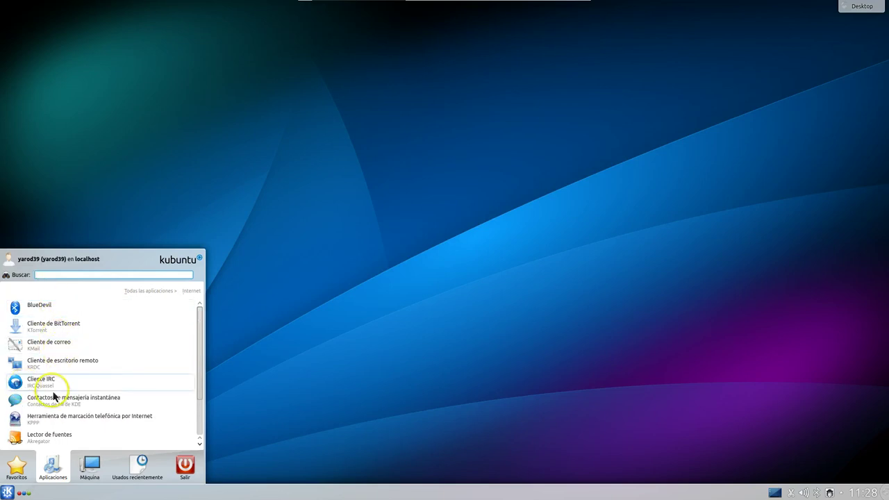
pyautogui.scroll(-1, 54, 396)
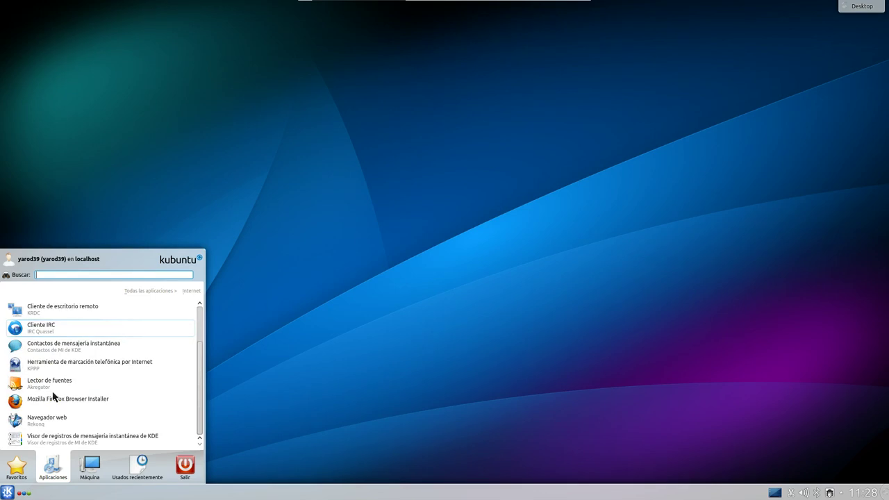
pyautogui.scroll(1, 53, 395)
pyautogui.scroll(-1, 53, 395)
pyautogui.scroll(1, 53, 396)
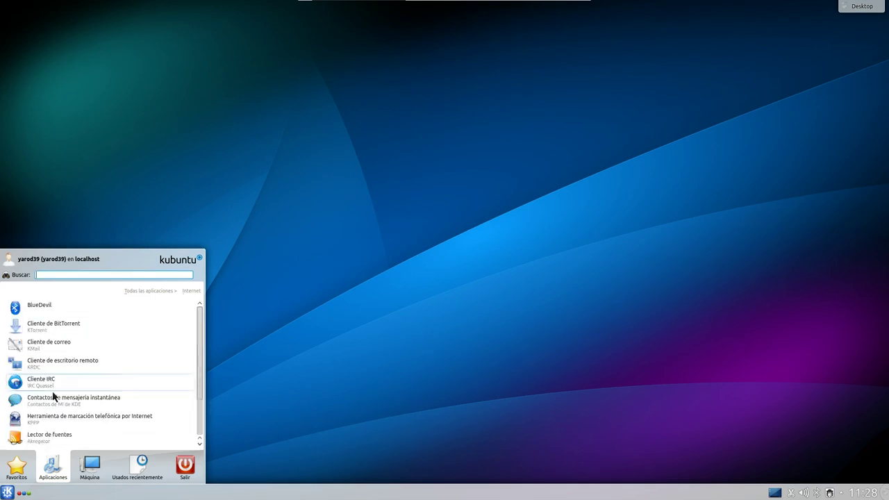
pyautogui.click(139, 291)
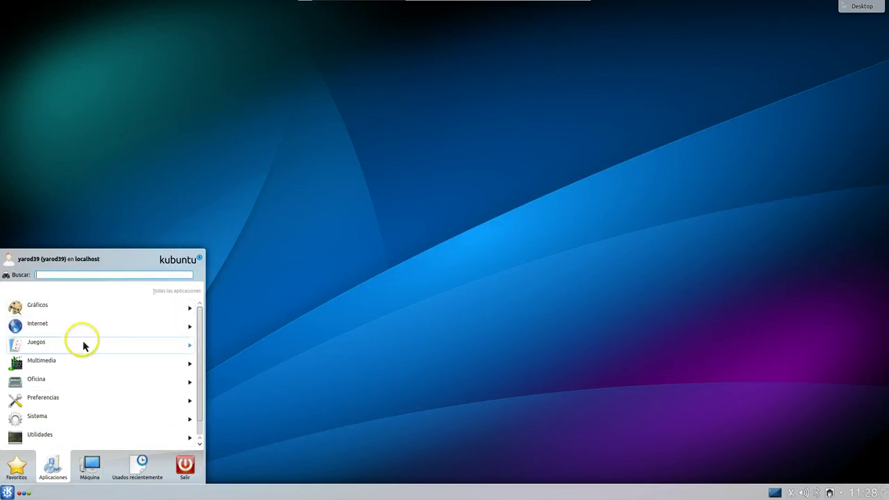
# Examine the applications in the Multimedia, Oficina and Preferencias categories, returning to all applications after each
pyautogui.click(77, 369)
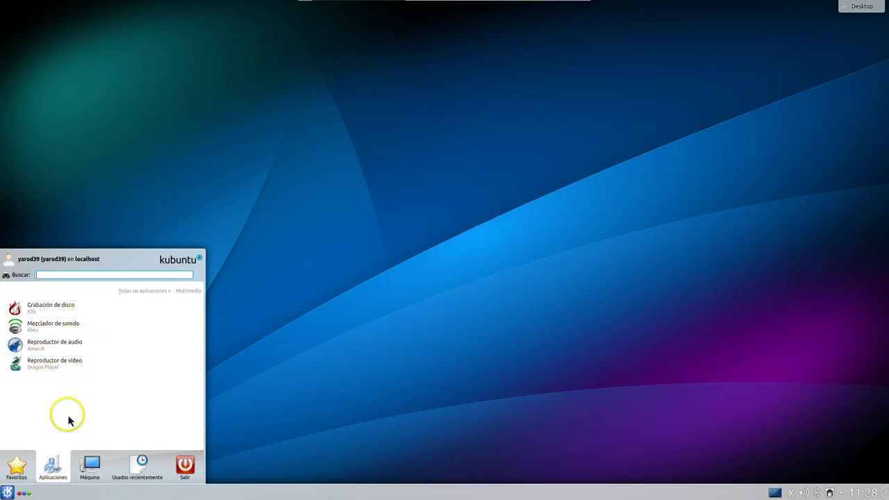
pyautogui.click(136, 295)
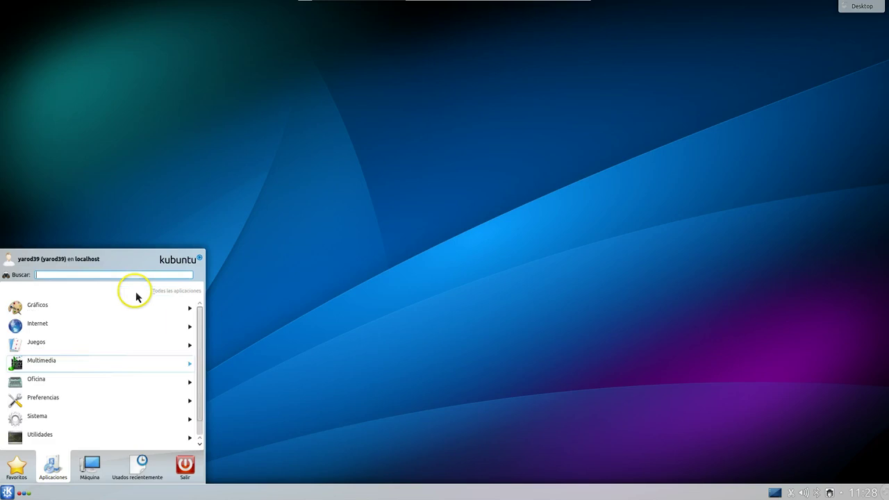
pyautogui.click(66, 383)
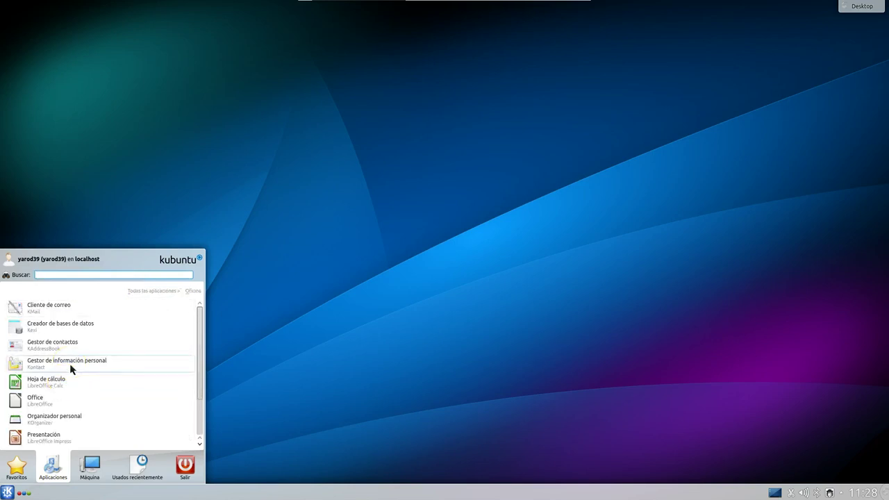
pyautogui.scroll(-1, 70, 368)
pyautogui.scroll(1, 70, 369)
pyautogui.click(153, 291)
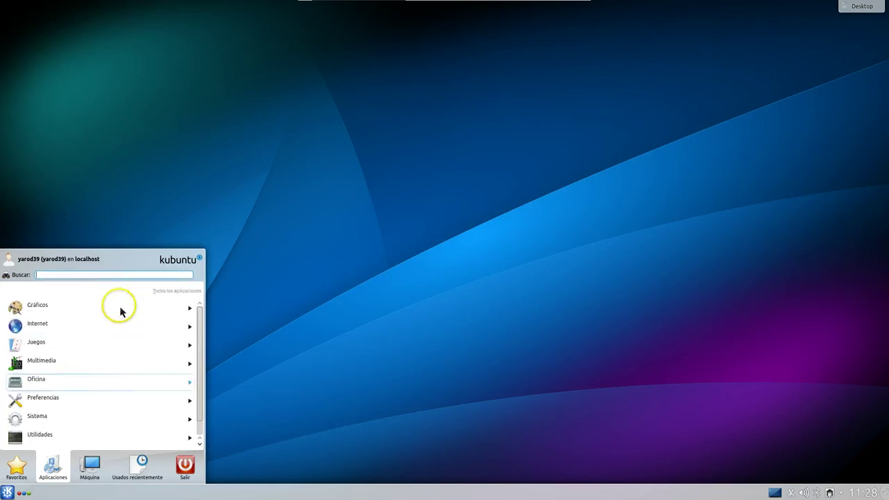
pyautogui.click(67, 406)
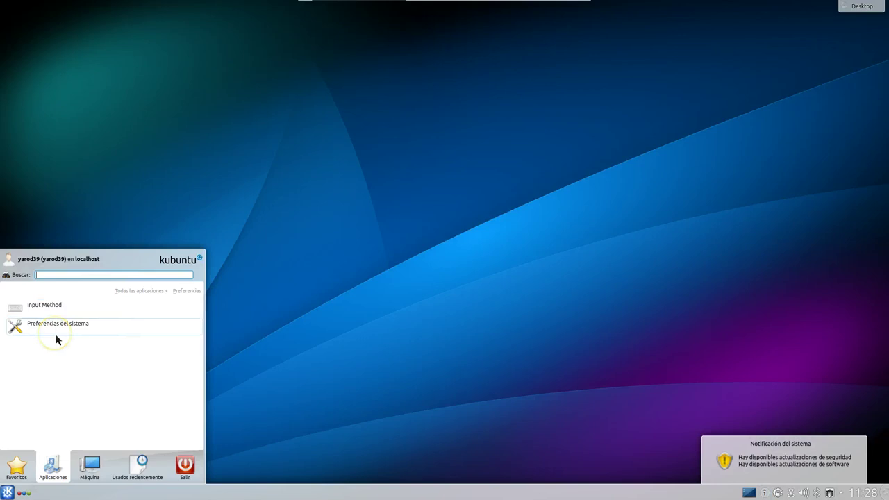
pyautogui.click(134, 292)
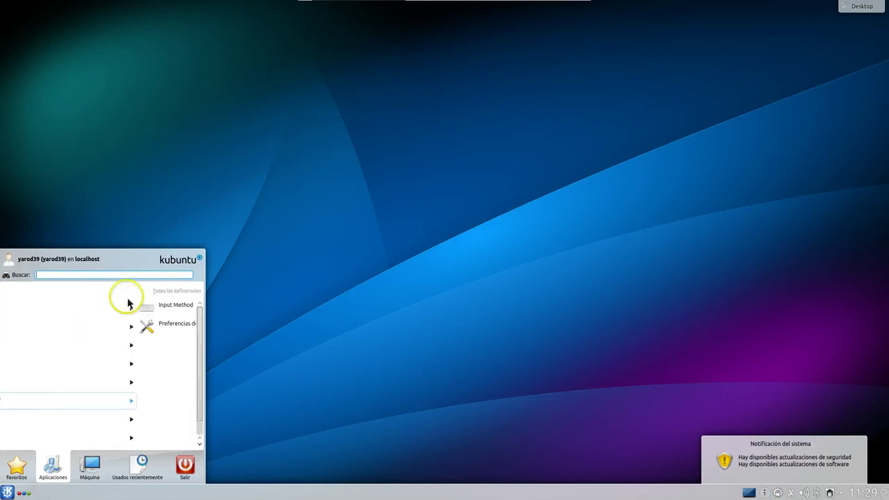
# Examine the full list of applications in the launcher's Sistema category
pyautogui.click(46, 418)
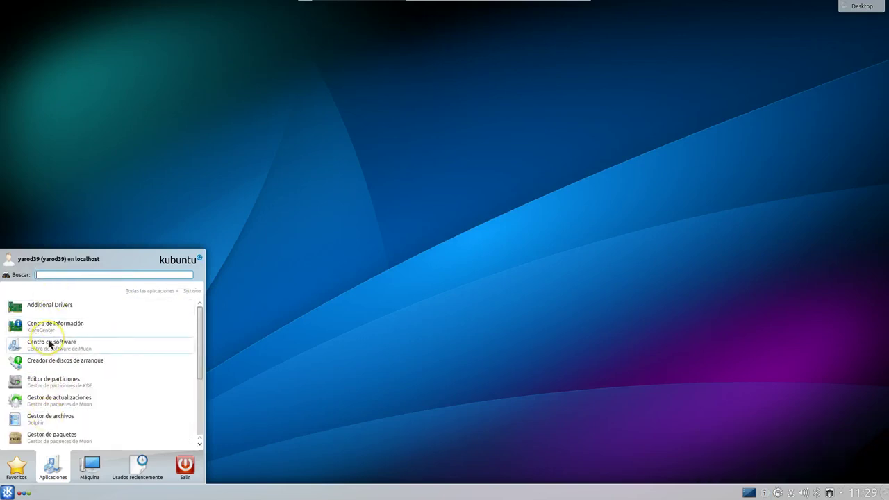
pyautogui.scroll(-2, 50, 343)
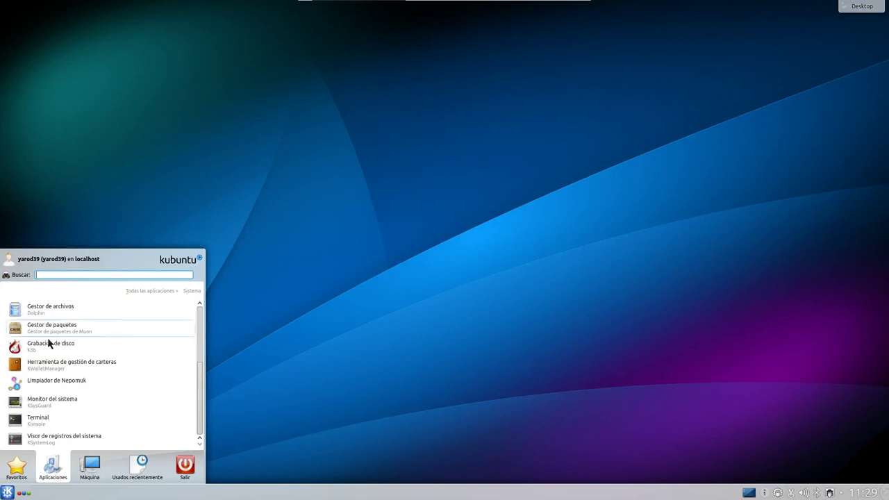
pyautogui.scroll(2, 49, 343)
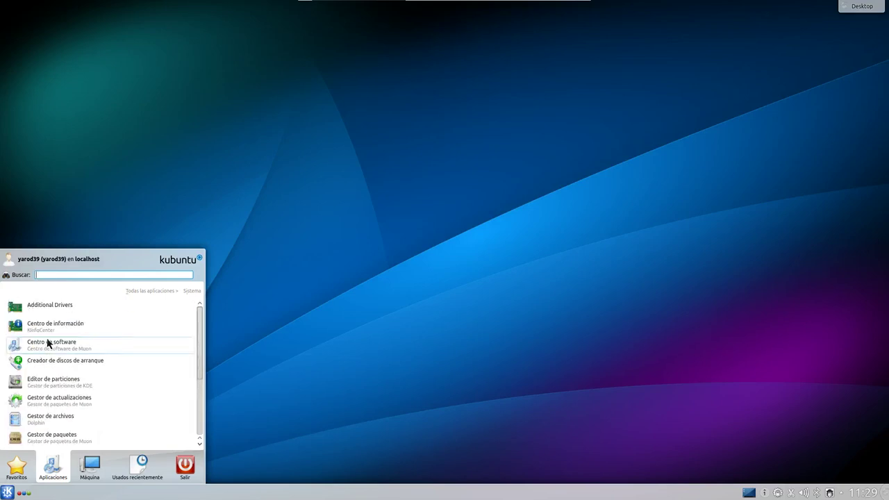
# Launch Centro de software from the Sistema applications
pyautogui.click(44, 350)
pyautogui.click(248, 317)
pyautogui.click(423, 285)
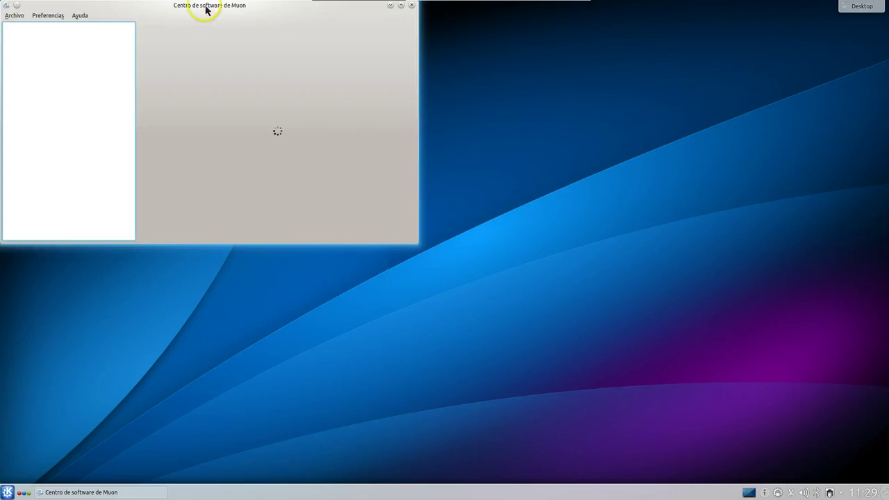
# Move the software centre window away from the desktop corner towards the middle and show the pending system notification
pyautogui.moveTo(213, 16); pyautogui.dragTo(334, 101)
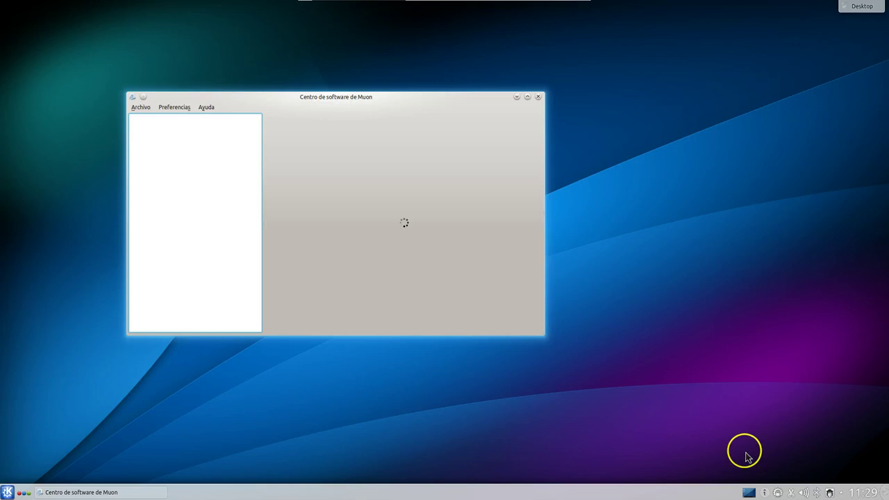
pyautogui.click(766, 493)
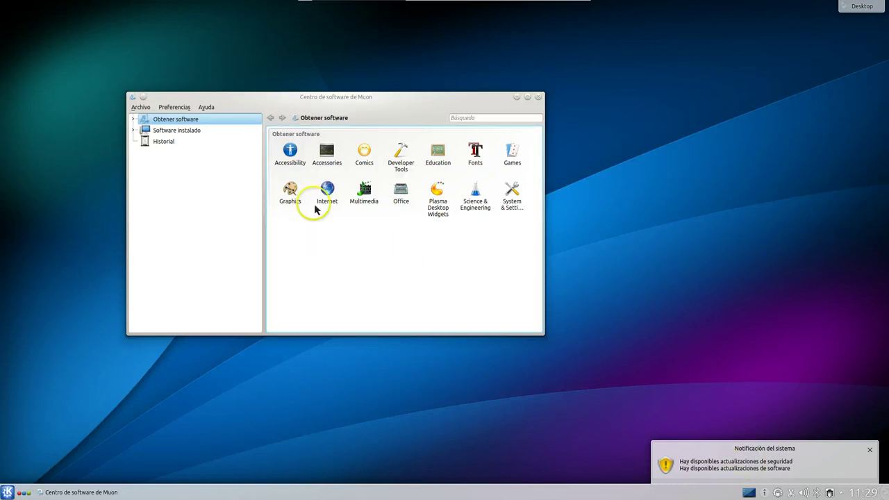
# Start installing Reproductor multimedia VLC from the Multimedia category of the software centre
pyautogui.click(368, 195)
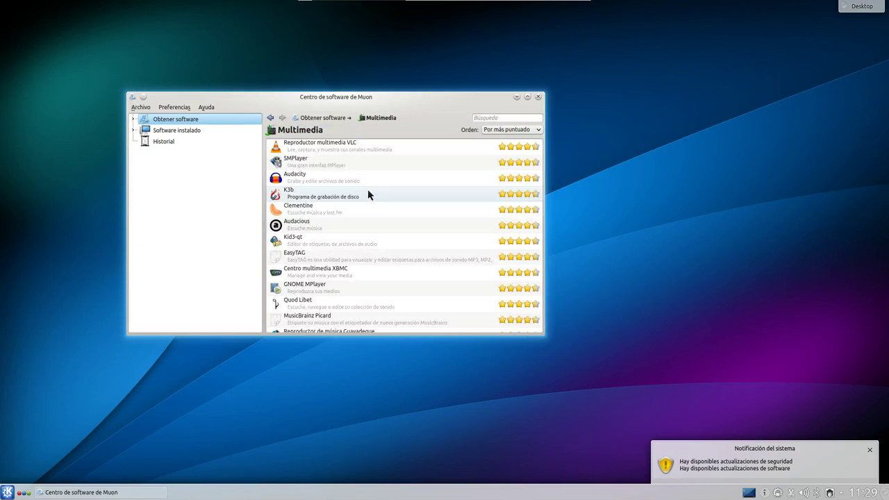
pyautogui.click(324, 152)
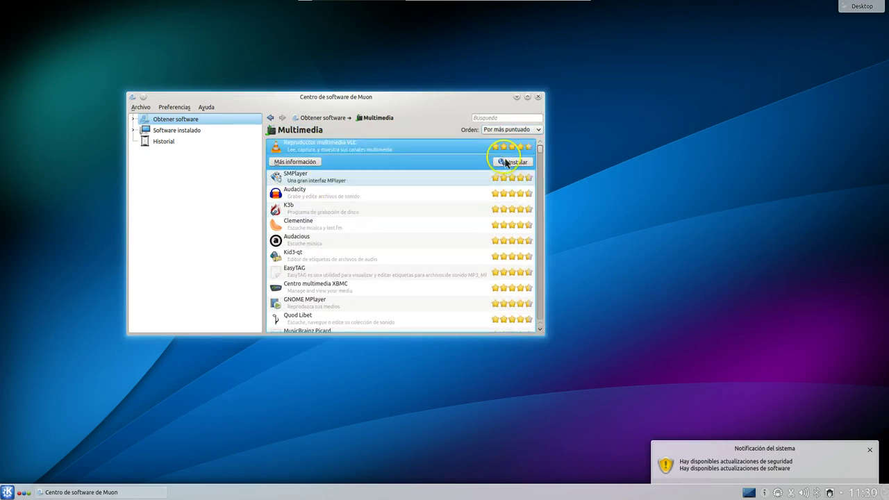
pyautogui.click(506, 164)
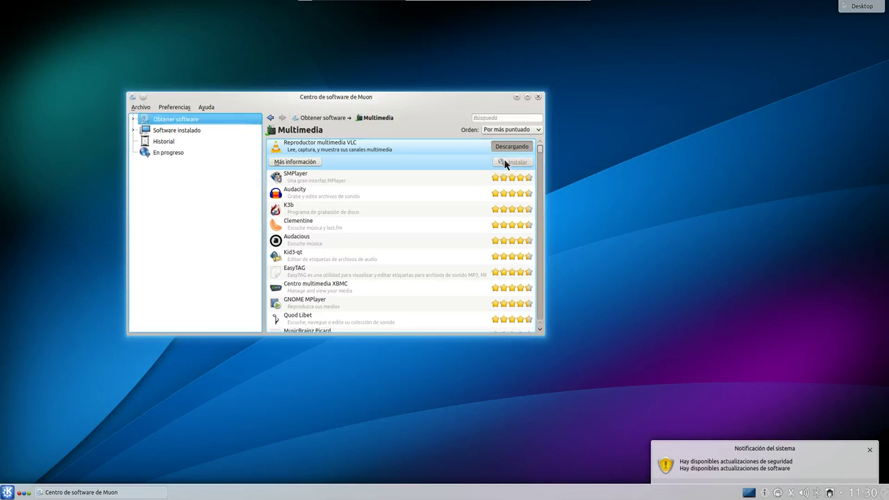
# Try to authorise the VLC installation with the account password
pyautogui.click(477, 238)
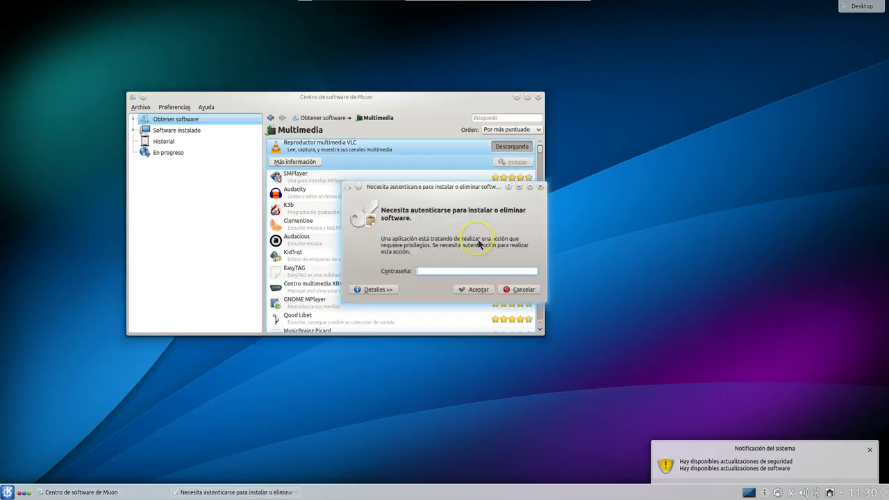
pyautogui.write('************')
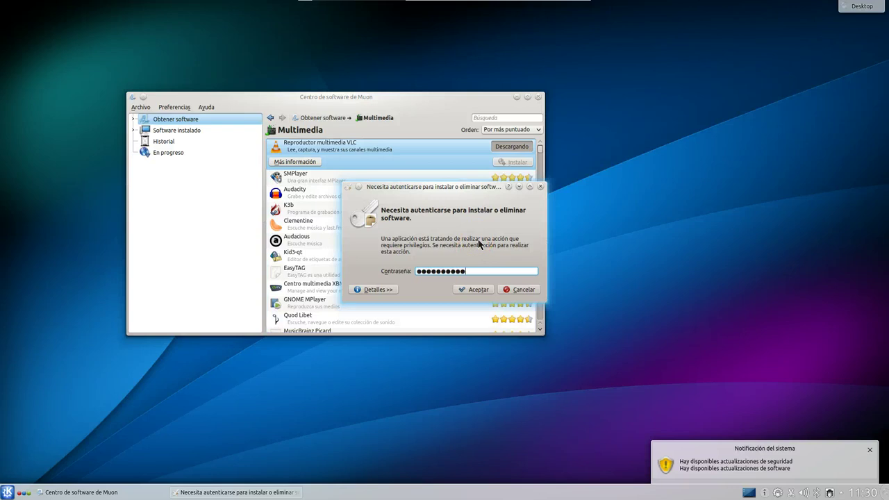
pyautogui.press('Return')
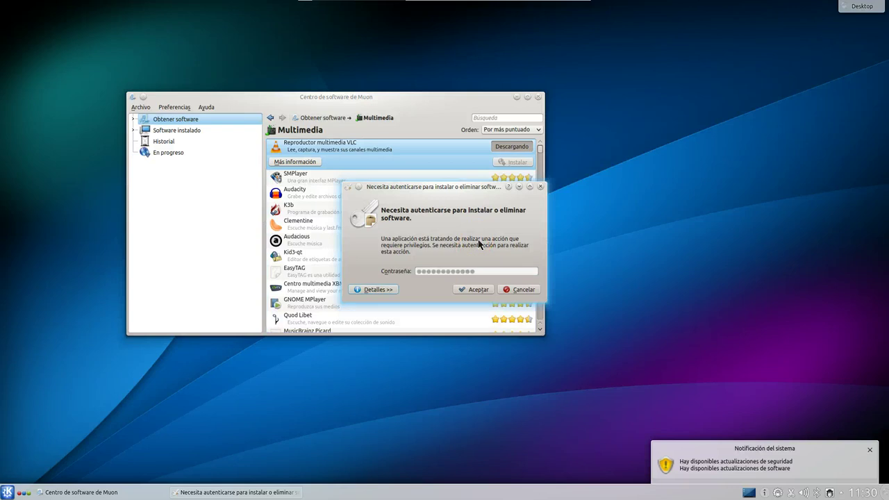
pyautogui.click(475, 267)
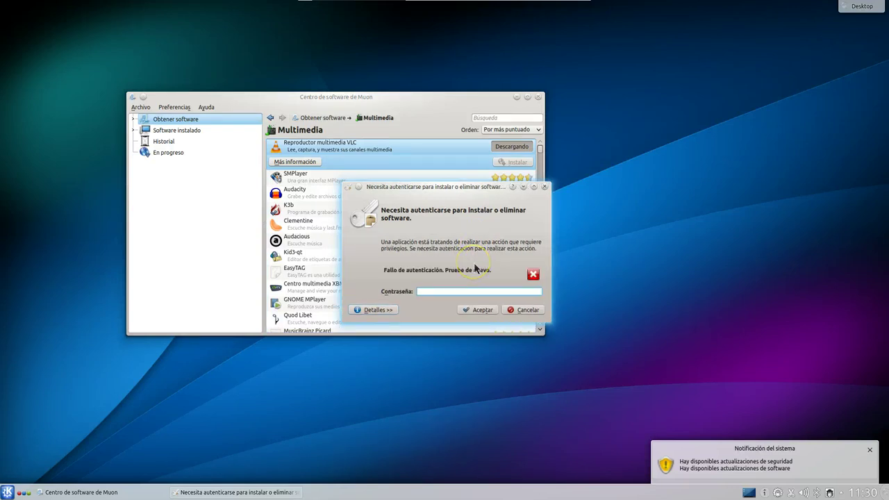
pyautogui.write('*****')
pyautogui.press('BackSpace')
pyautogui.press('BackSpace')
pyautogui.press('BackSpace')
pyautogui.press('BackSpace')
pyautogui.press('BackSpace')
pyautogui.write('*****')
pyautogui.press('BackSpace')
pyautogui.press('BackSpace')
pyautogui.press('BackSpace')
pyautogui.press('BackSpace')
pyautogui.press('BackSpace')
pyautogui.write('****')
pyautogui.press('BackSpace')
pyautogui.press('BackSpace')
pyautogui.write('********')
pyautogui.press('BackSpace')
pyautogui.press('BackSpace')
pyautogui.press('BackSpace')
pyautogui.press('BackSpace')
pyautogui.press('BackSpace')
pyautogui.press('BackSpace')
pyautogui.press('BackSpace')
pyautogui.press('BackSpace')
pyautogui.press('BackSpace')
pyautogui.press('BackSpace')
pyautogui.write('***')
pyautogui.press('BackSpace')
pyautogui.write('******')
pyautogui.press('Return')
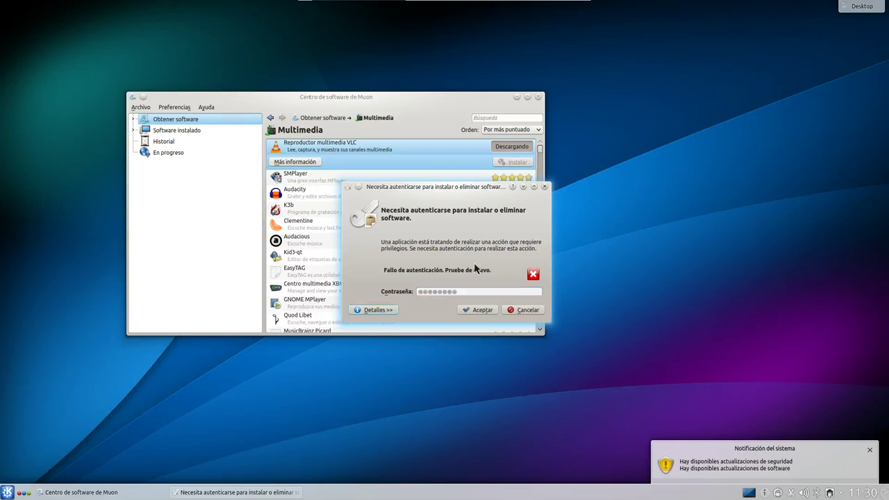
pyautogui.press('Return')
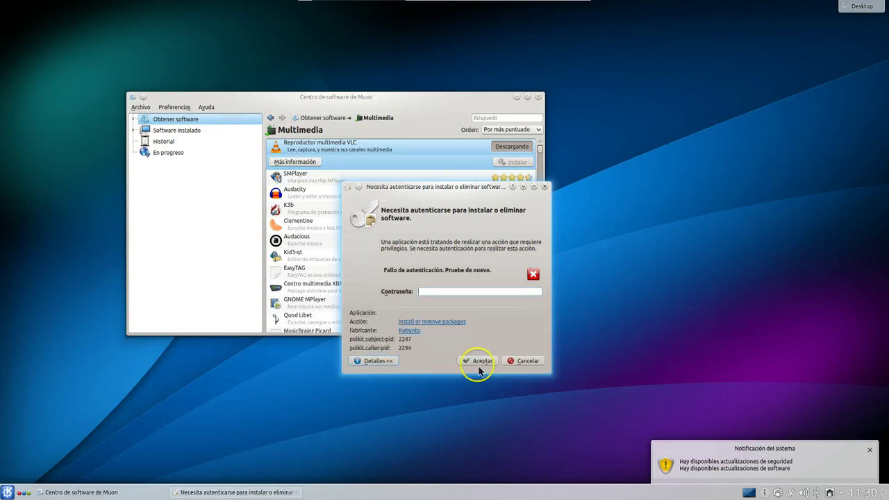
# Enter the account password again in the authentication request and submit it to let VLC install
pyautogui.click(477, 361)
pyautogui.click(440, 293)
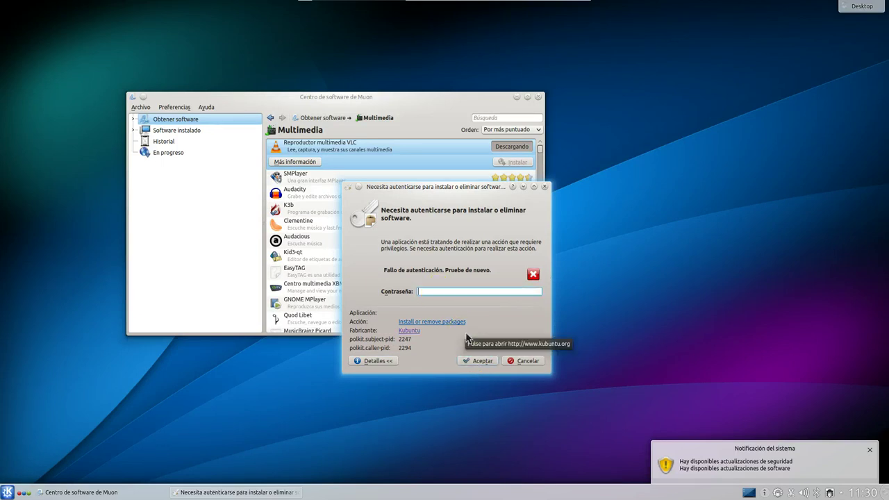
pyautogui.write('••••••••')
pyautogui.press('Return')
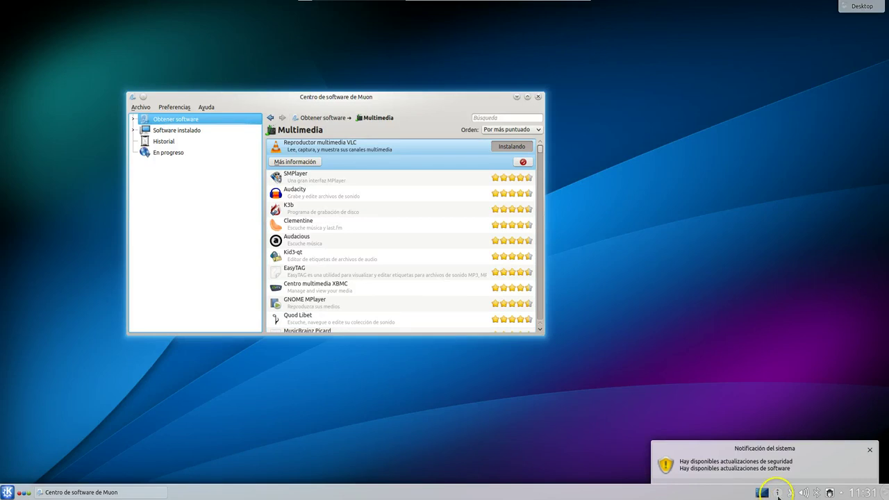
# Dismiss the system notification about updates and open the software updates window
pyautogui.click(772, 455)
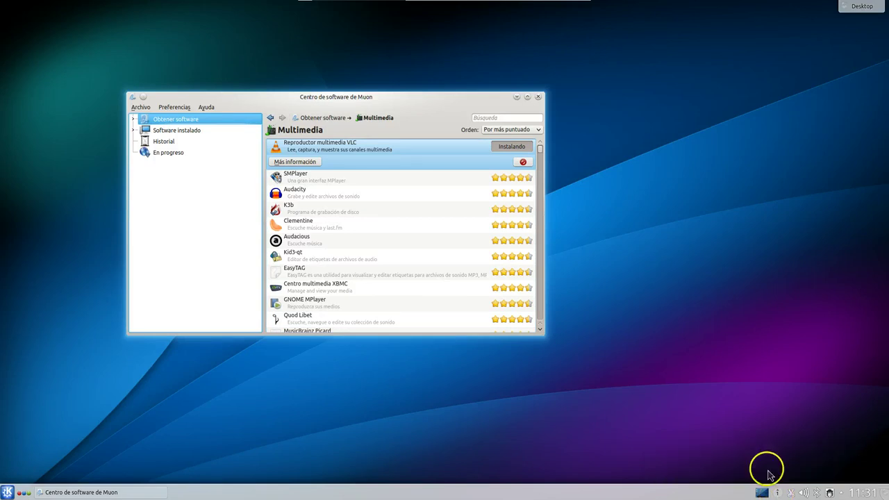
pyautogui.click(778, 494)
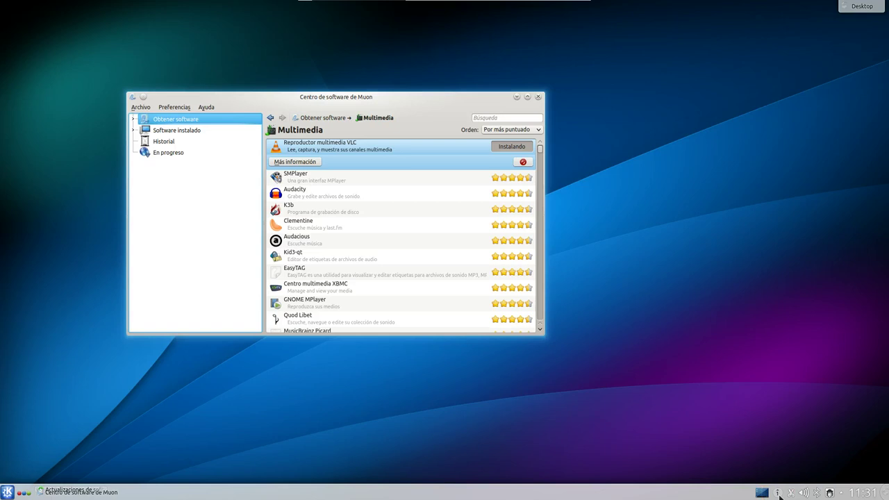
pyautogui.rightClick(779, 495)
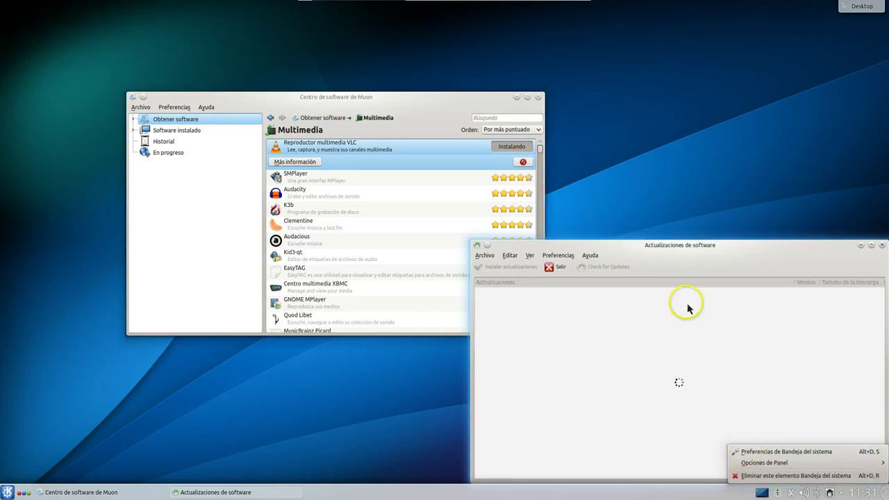
pyautogui.click(638, 191)
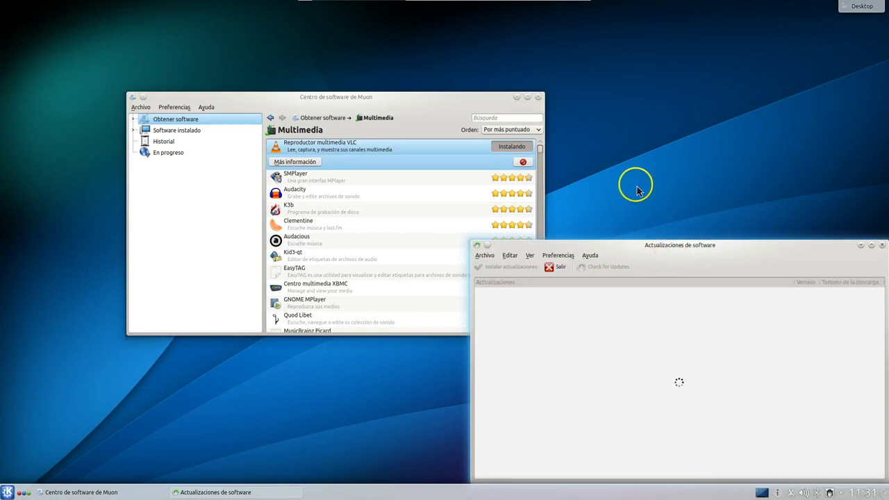
# Move the software updates window up to the middle of the desktop and keep it in front of the software centre
pyautogui.click(672, 254)
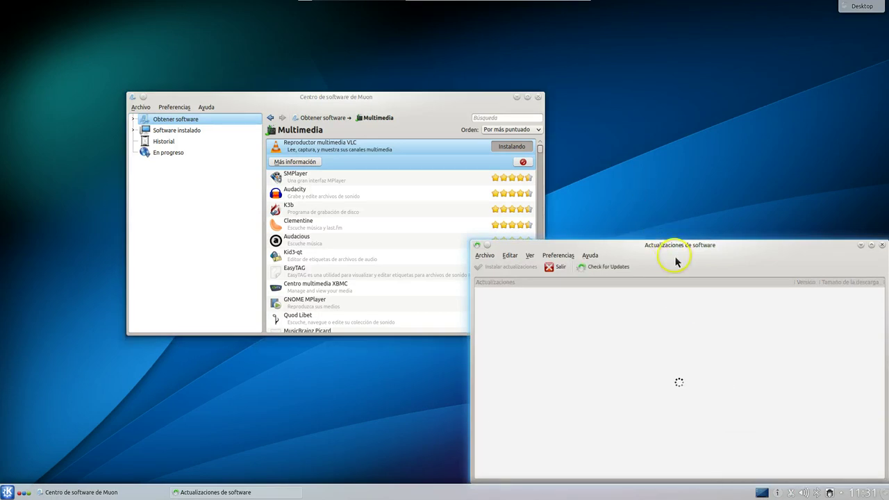
pyautogui.moveTo(670, 253); pyautogui.dragTo(546, 155)
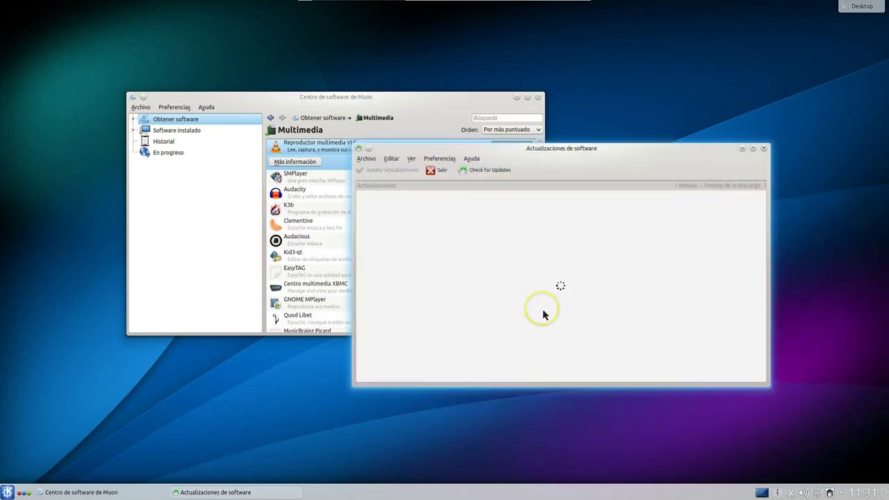
pyautogui.click(541, 310)
pyautogui.click(321, 98)
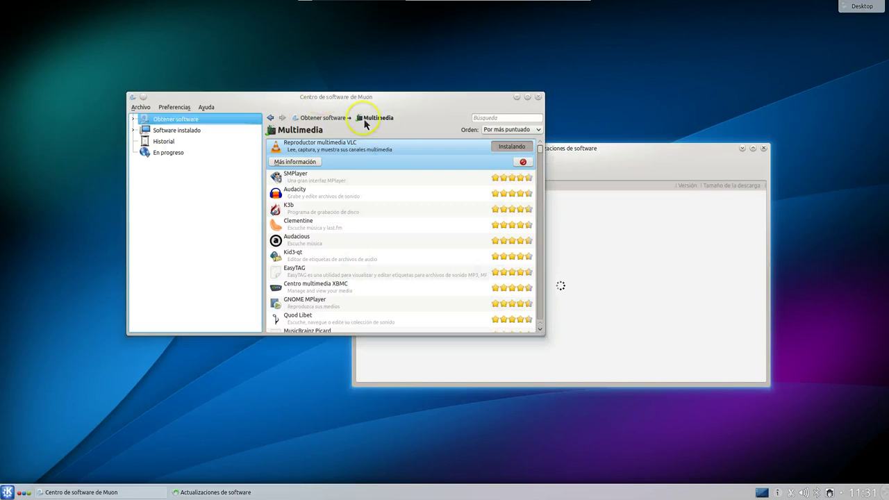
pyautogui.click(573, 153)
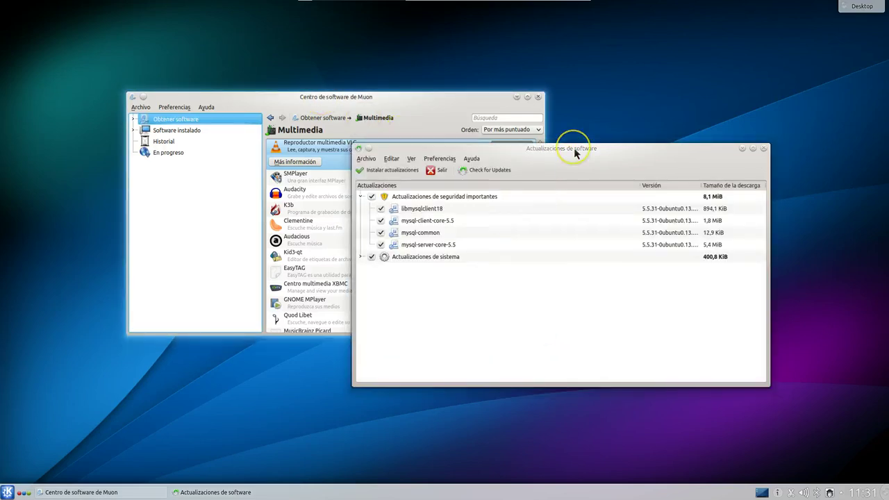
# Start installing all the listed security and system updates
pyautogui.click(405, 171)
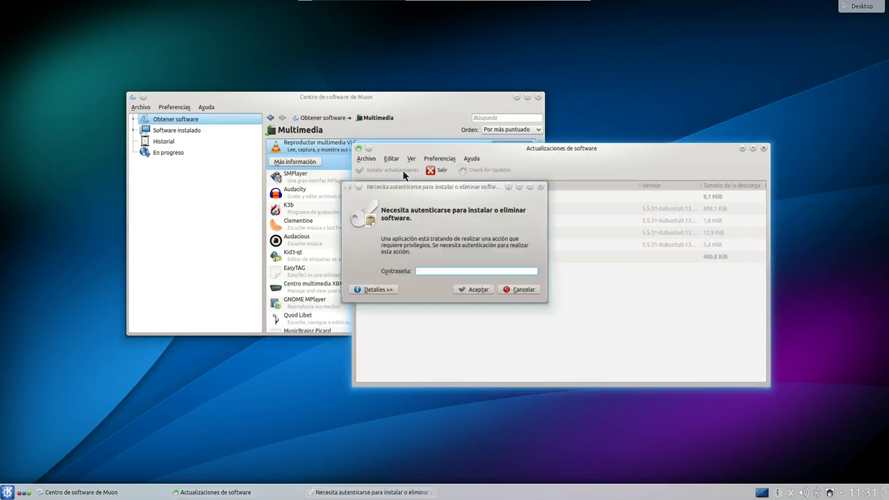
pyautogui.click(412, 193)
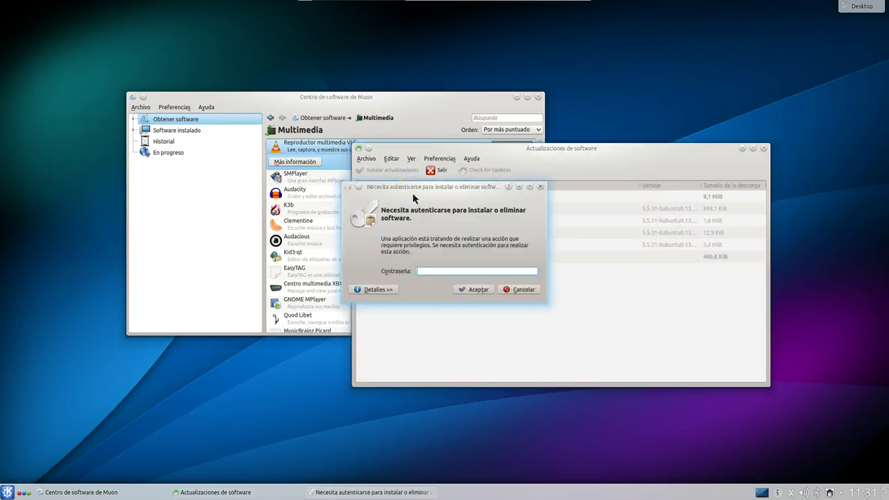
# Try to authorise the update installation with the account password
pyautogui.write('•••••')
pyautogui.press('BackSpace')
pyautogui.press('BackSpace')
pyautogui.press('BackSpace')
pyautogui.press('BackSpace')
pyautogui.press('BackSpace')
pyautogui.write('••••••')
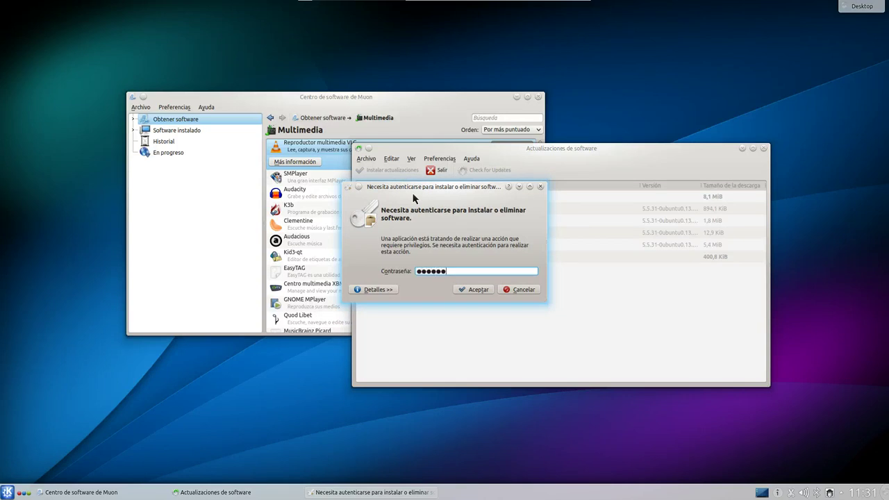
pyautogui.press('BackSpace')
pyautogui.press('BackSpace')
pyautogui.press('BackSpace')
pyautogui.press('BackSpace')
pyautogui.write('••••••••')
pyautogui.press('BackSpace')
pyautogui.press('BackSpace')
pyautogui.press('BackSpace')
pyautogui.press('BackSpace')
pyautogui.press('BackSpace')
pyautogui.press('BackSpace')
pyautogui.press('BackSpace')
pyautogui.press('BackSpace')
pyautogui.press('BackSpace')
pyautogui.press('BackSpace')
pyautogui.write('••••')
pyautogui.press('BackSpace')
pyautogui.write('••')
pyautogui.write('***')
pyautogui.press('BackSpace')
pyautogui.press('BackSpace')
pyautogui.press('BackSpace')
pyautogui.press('BackSpace')
pyautogui.press('Return')
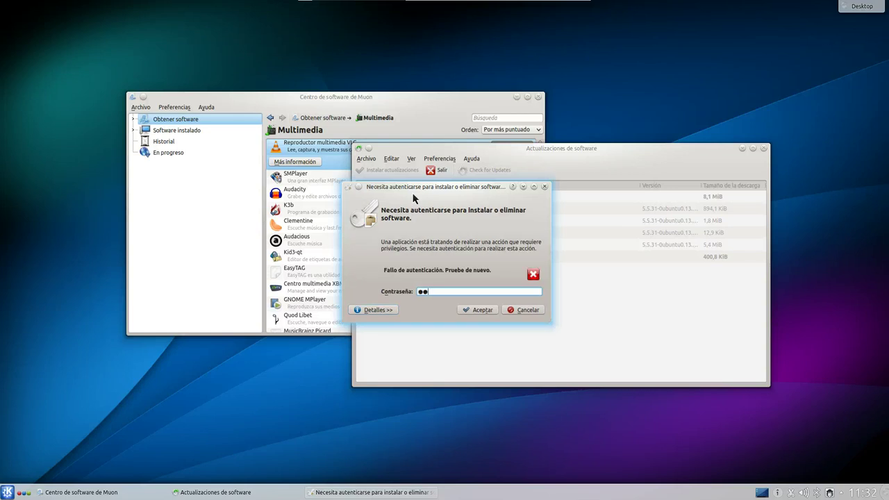
# Re-enter the account password and submit it to authorise the security and system updates
pyautogui.write('•••')
pyautogui.press('BackSpace')
pyautogui.press('BackSpace')
pyautogui.press('BackSpace')
pyautogui.press('BackSpace')
pyautogui.press('BackSpace')
pyautogui.press('Return')
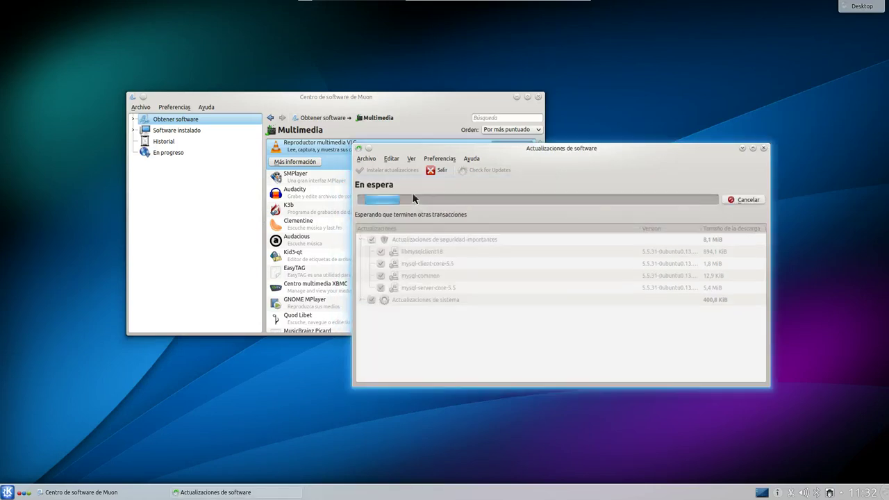
# Arrange the software centre and software updates windows side by side on the desktop without overlap
pyautogui.click(307, 104)
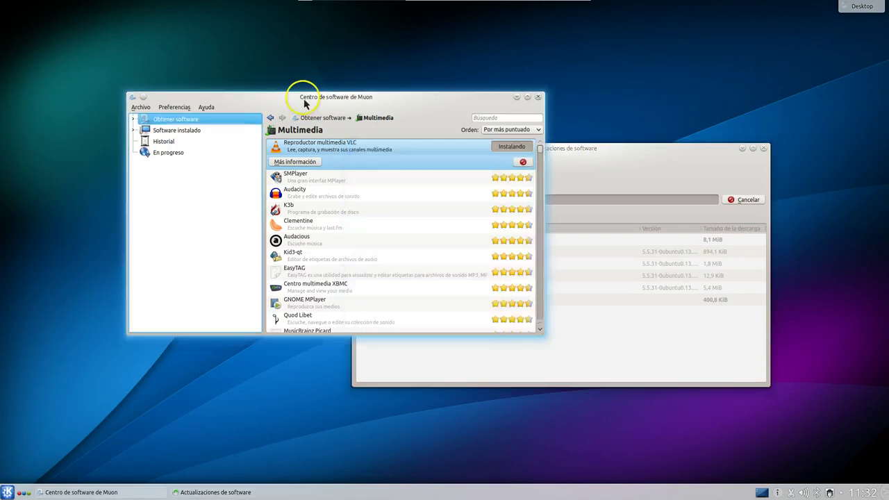
pyautogui.moveTo(308, 101); pyautogui.dragTo(190, 51)
pyautogui.click(549, 161)
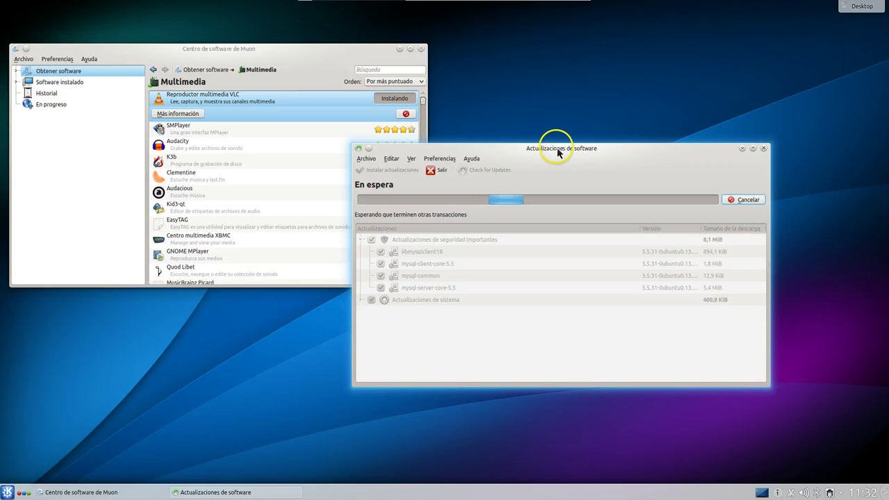
pyautogui.moveTo(563, 154); pyautogui.dragTo(647, 68)
pyautogui.click(560, 359)
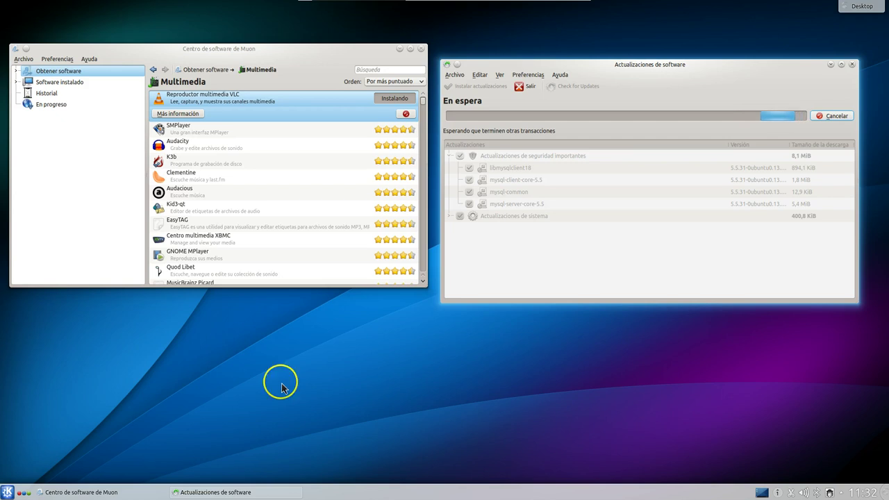
# Open the detailed information page for Reproductor multimedia VLC and examine its description and installation status
pyautogui.click(186, 117)
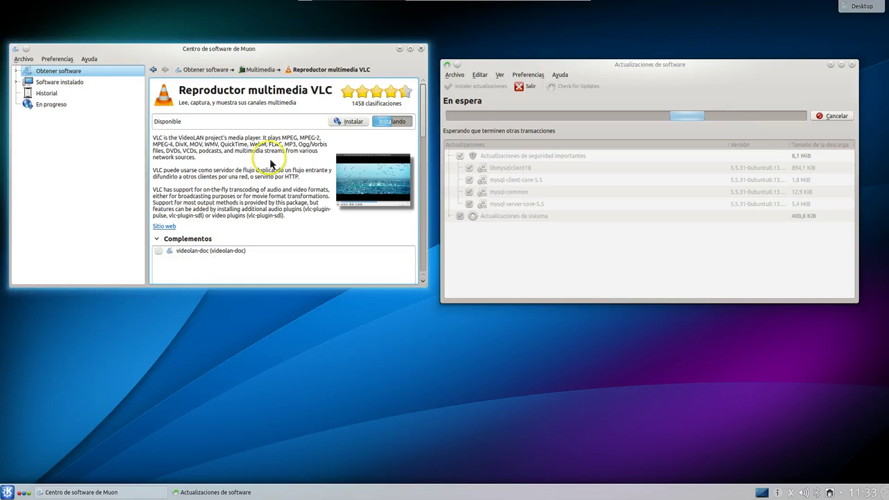
pyautogui.click(236, 204)
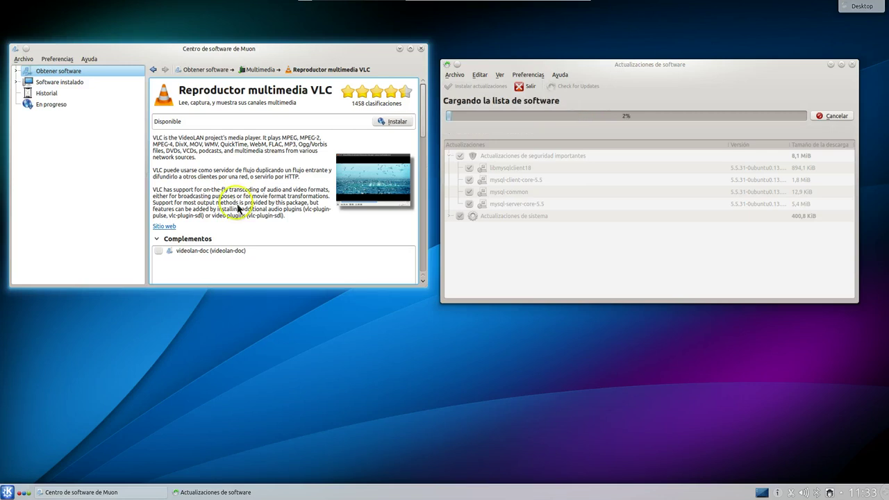
# Close the software centre and check the Multimedia application category and the recently used items in the application launcher
pyautogui.click(421, 49)
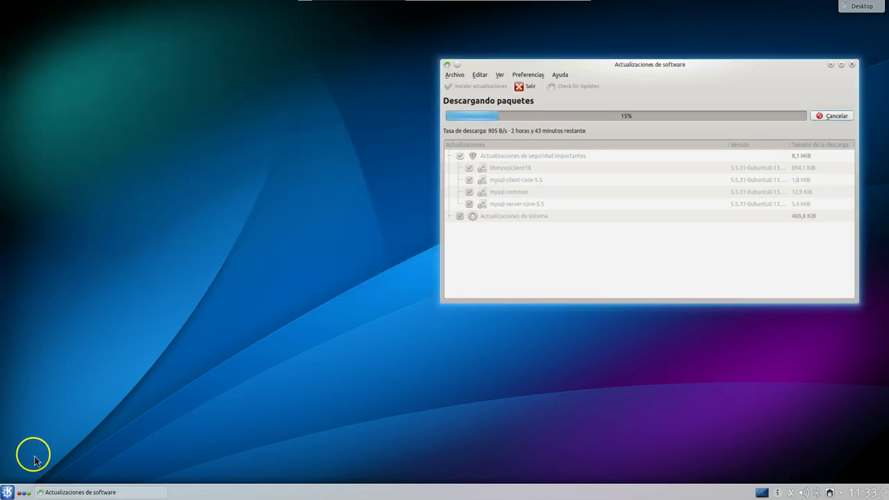
pyautogui.click(7, 492)
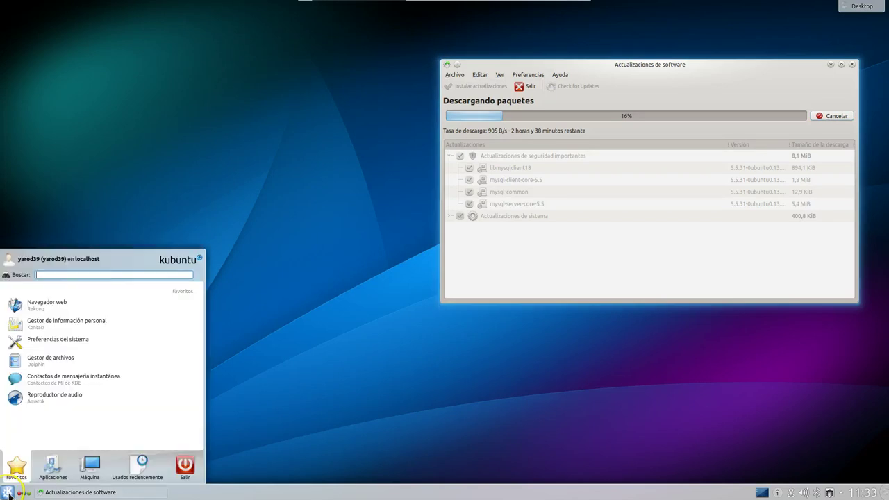
pyautogui.click(53, 466)
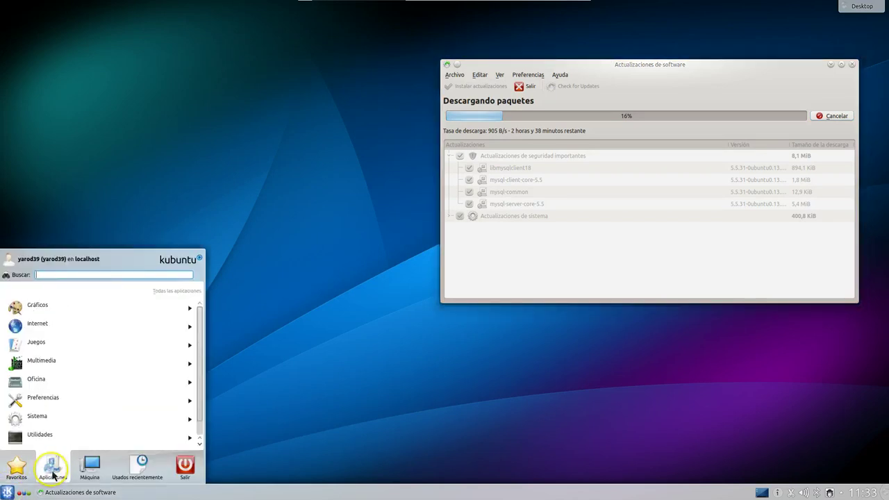
pyautogui.click(43, 365)
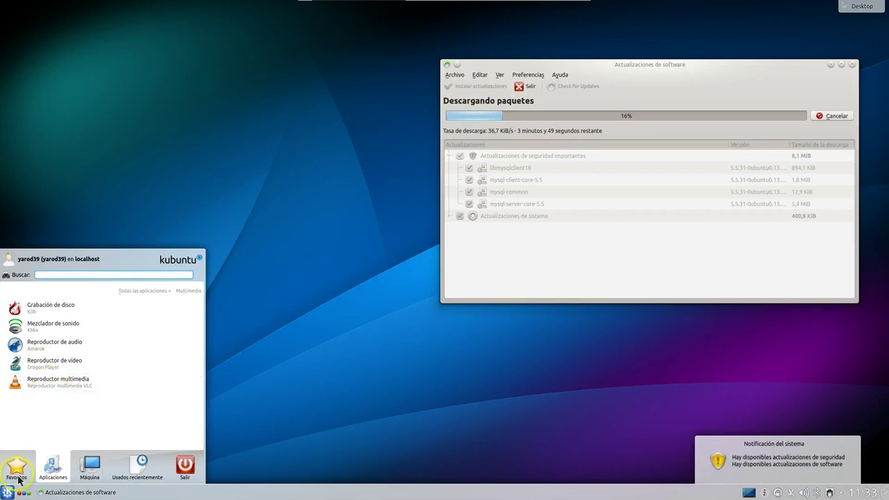
pyautogui.moveTo(128, 473)
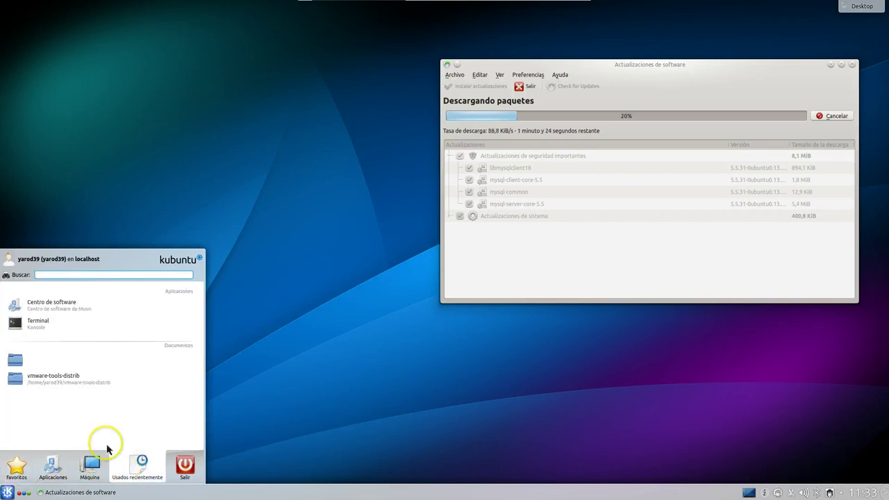
pyautogui.moveTo(50, 475)
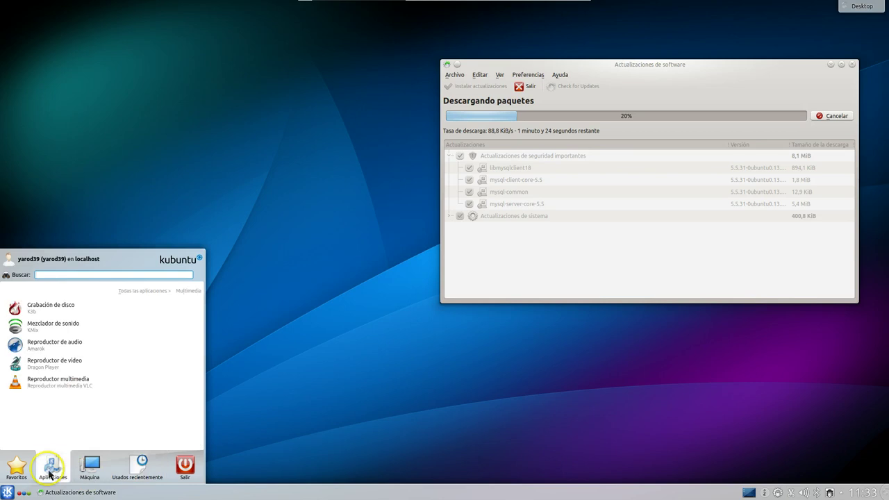
# Open Preferencias del sistema from the application launcher and minimise the software updates window
pyautogui.moveTo(96, 473)
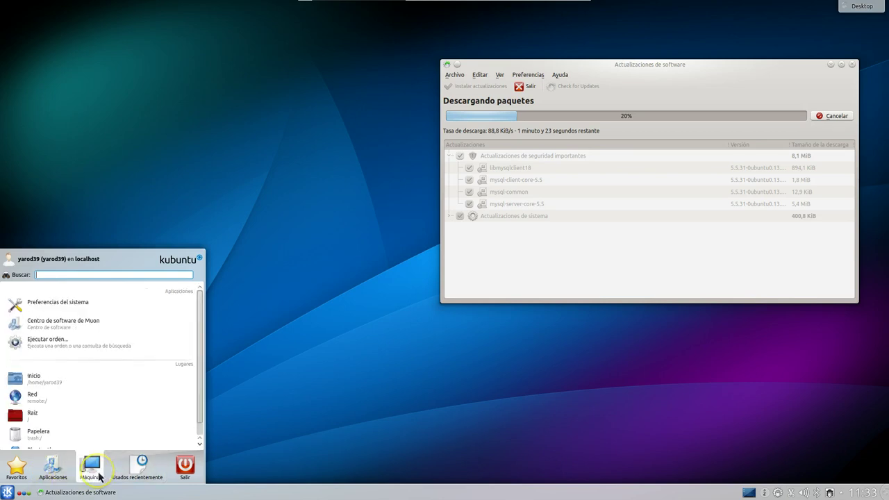
pyautogui.scroll(-1, 96, 369)
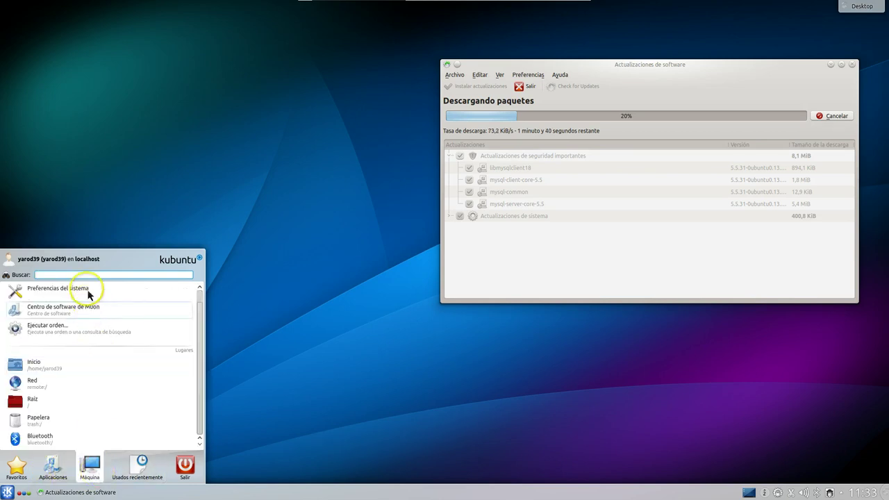
pyautogui.click(88, 289)
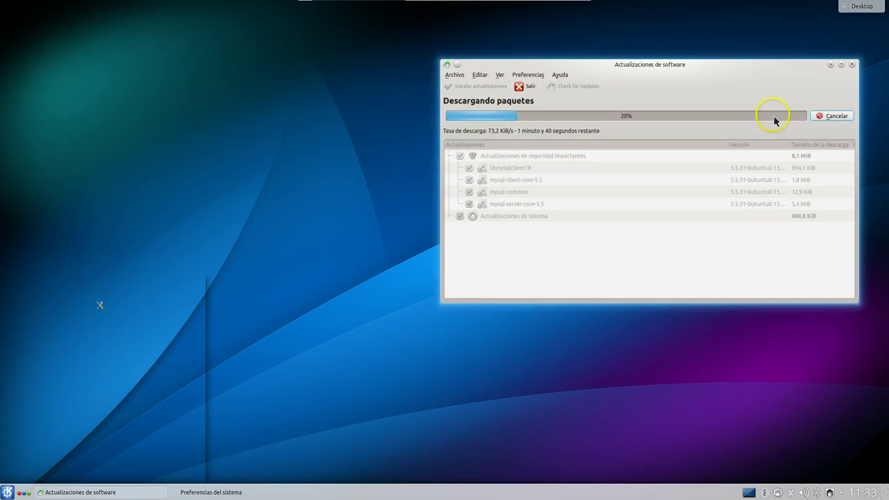
pyautogui.click(830, 64)
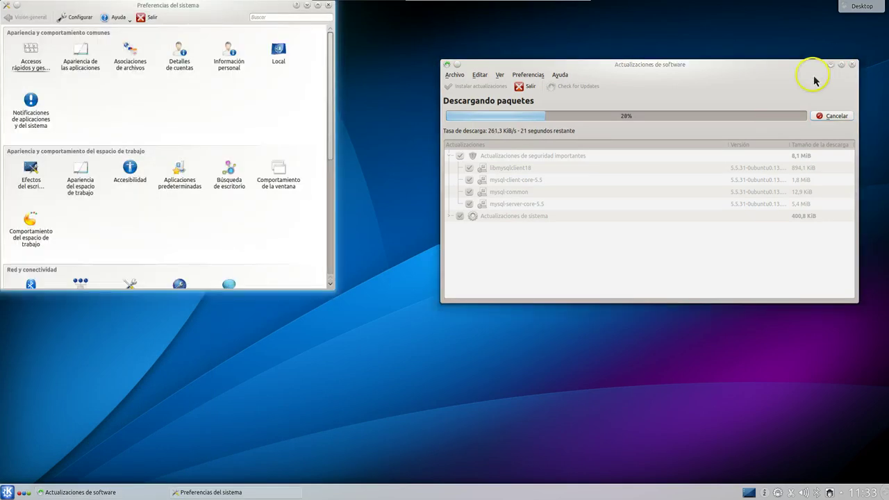
# In the desktop effects settings, enable the accessibility effects Animación del clic de ratón, Espejo, Invertir, Lupa and Seguir el ratón
pyautogui.click(32, 172)
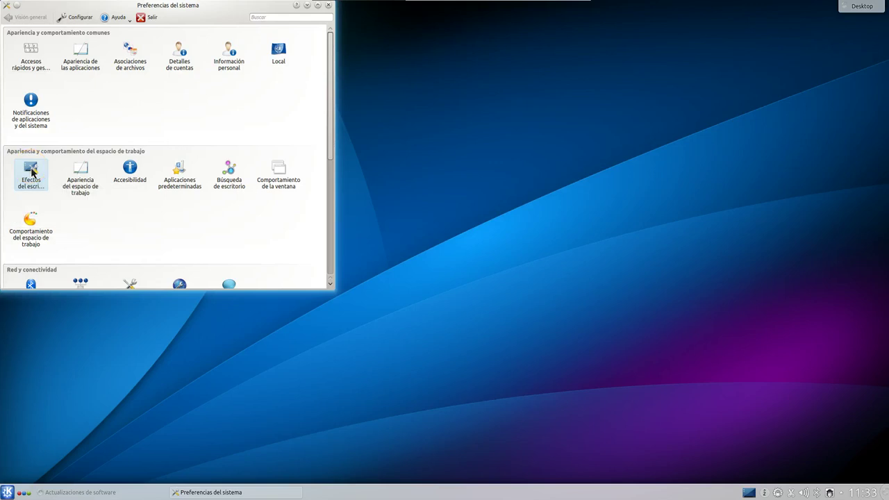
pyautogui.click(57, 51)
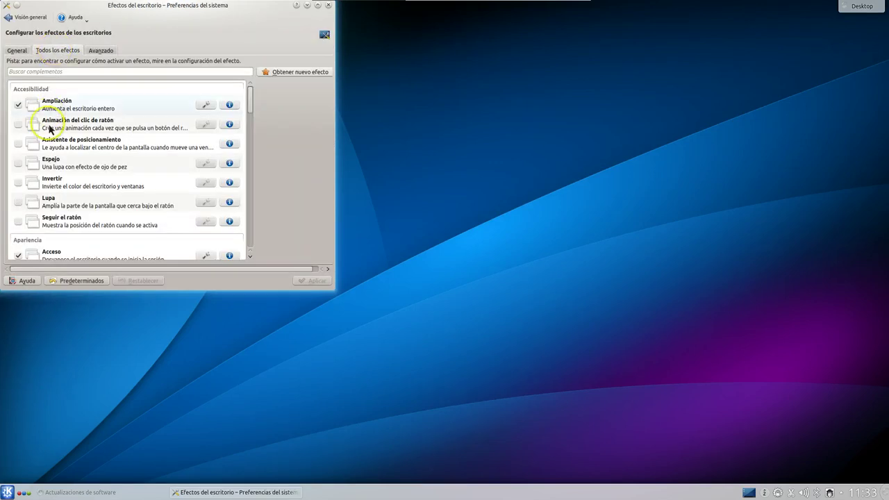
pyautogui.click(50, 129)
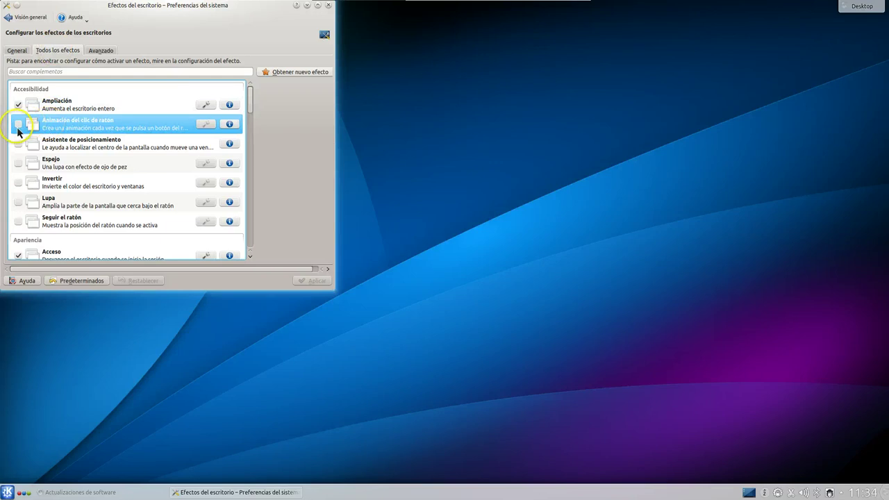
pyautogui.click(19, 125)
pyautogui.click(18, 144)
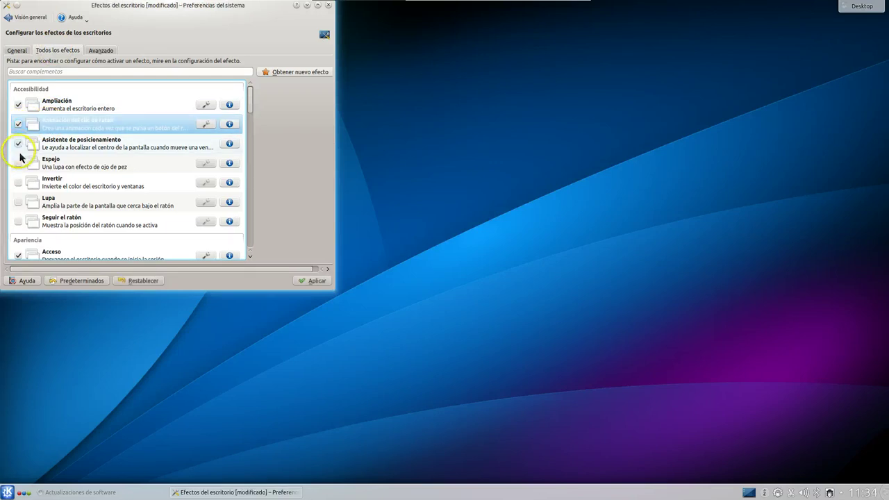
pyautogui.click(18, 144)
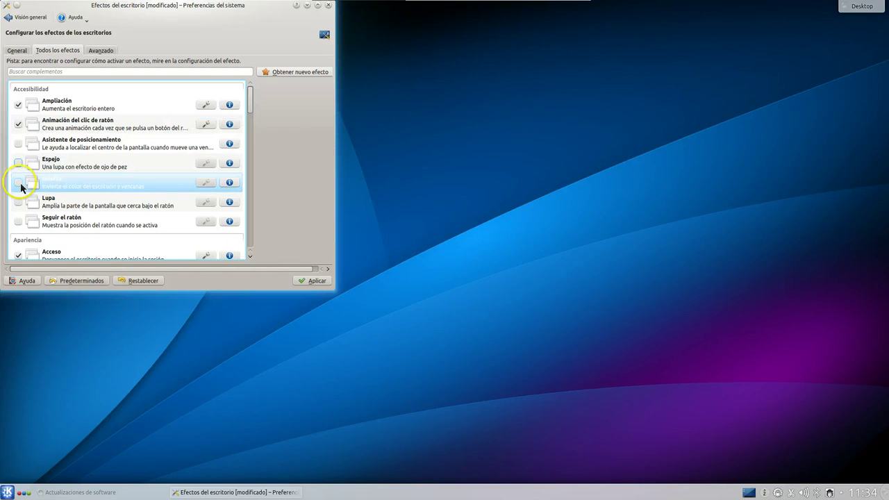
pyautogui.click(18, 165)
pyautogui.click(21, 185)
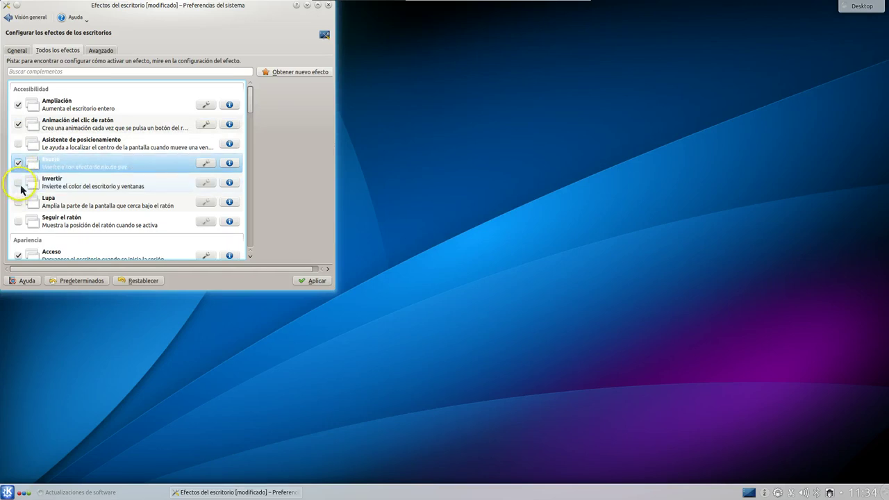
pyautogui.click(20, 222)
pyautogui.click(20, 201)
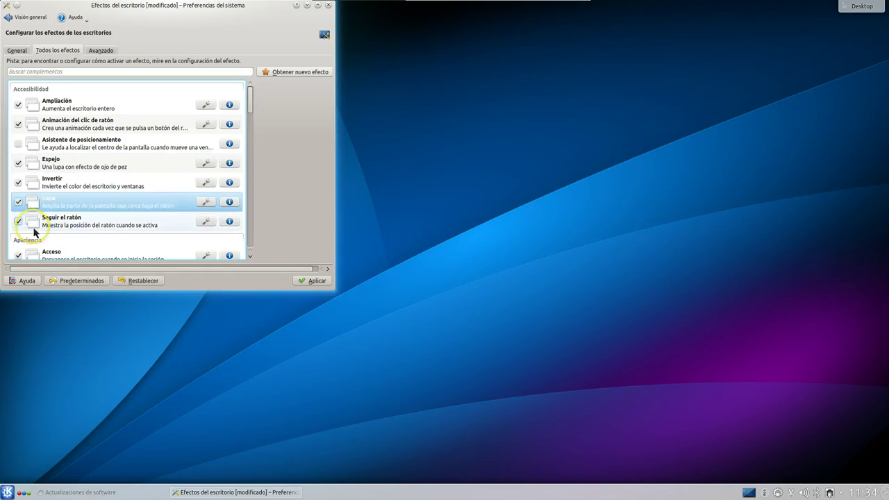
# Enable the appearance effects Desmenuzar, Difuminar escritorio, Escalar and Explosión, keeping Fundido enabled
pyautogui.scroll(-5, 34, 232)
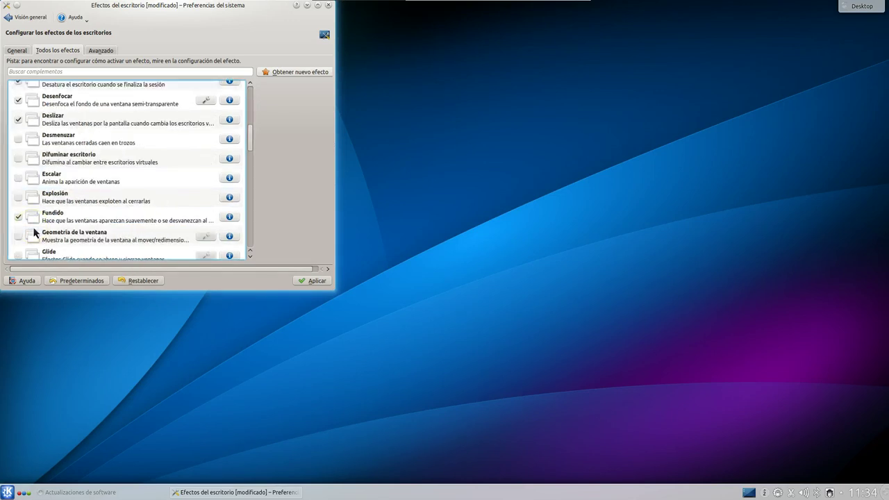
pyautogui.click(19, 161)
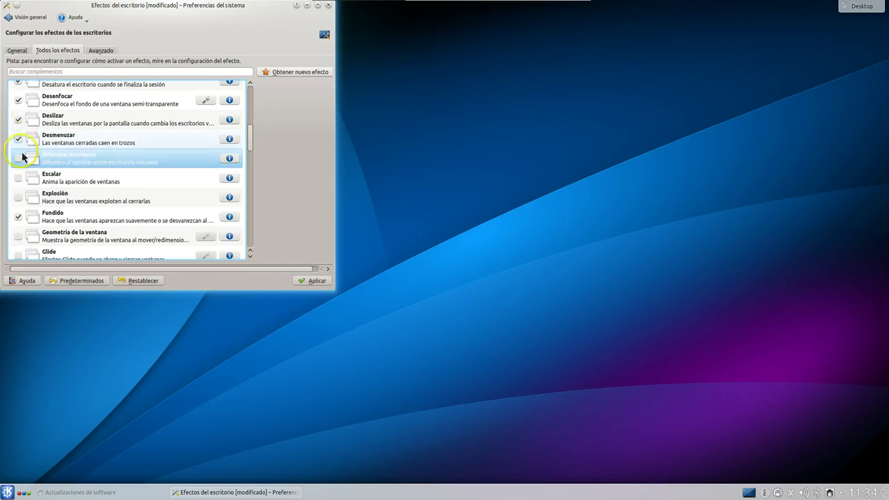
pyautogui.click(19, 158)
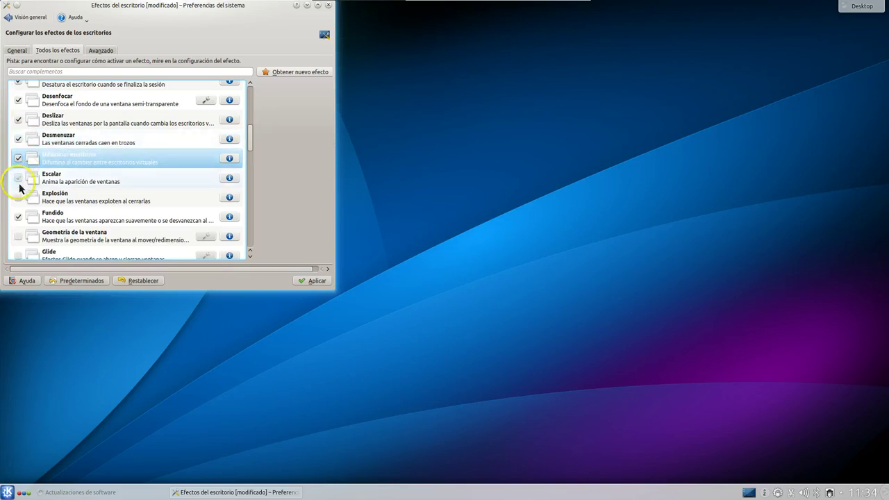
pyautogui.click(19, 180)
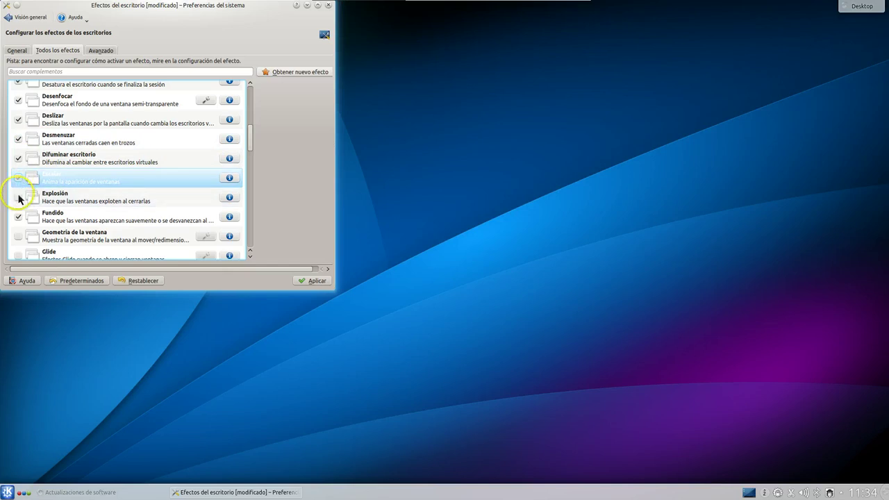
pyautogui.click(18, 179)
pyautogui.click(18, 179)
pyautogui.click(18, 216)
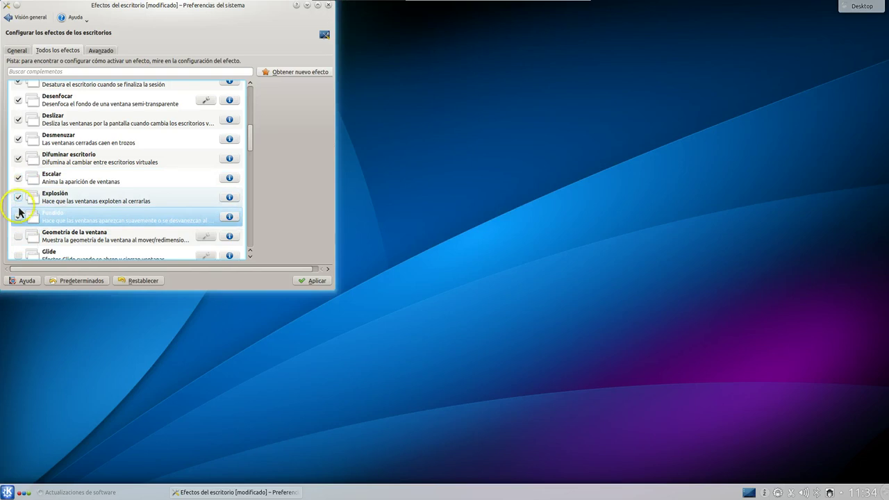
# Enable the Ventanas gelatinosas effect and apply the desktop effects changes
pyautogui.scroll(-5, 25, 243)
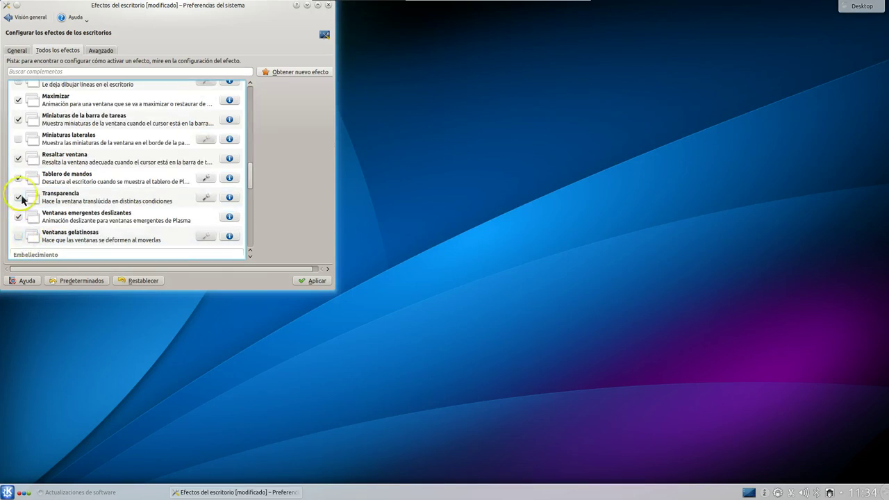
pyautogui.scroll(3, 20, 154)
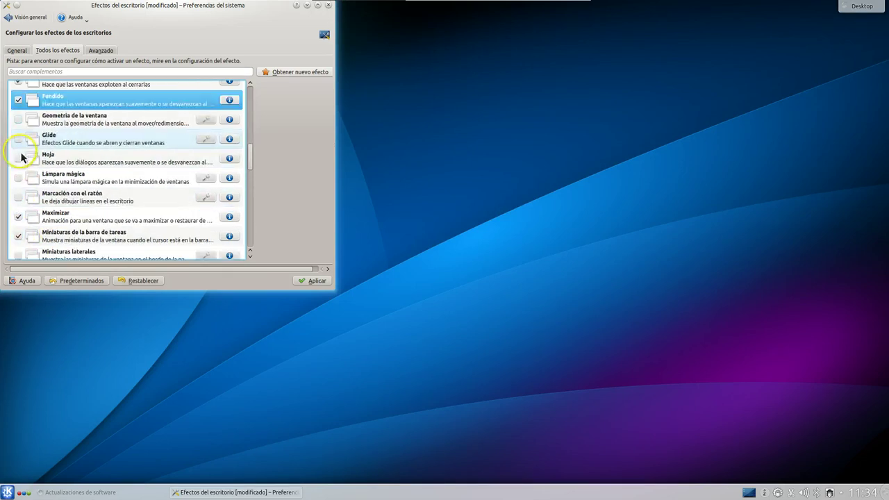
pyautogui.scroll(-2, 20, 148)
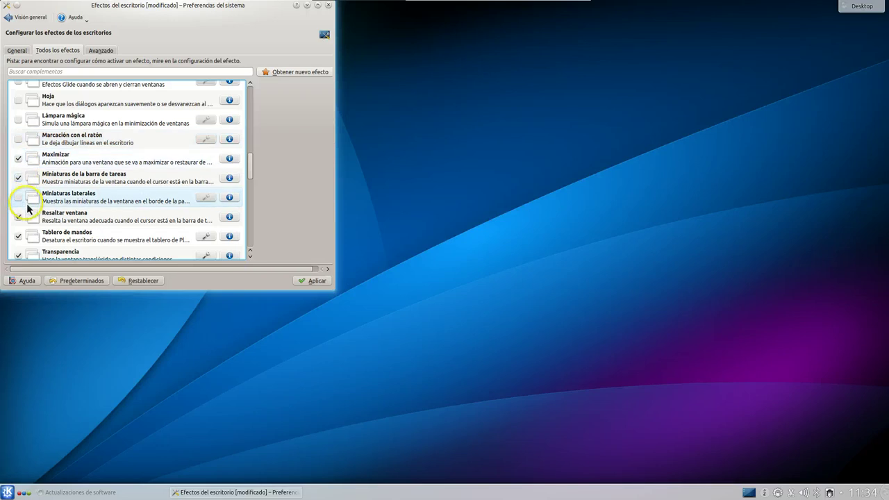
pyautogui.scroll(-1, 28, 207)
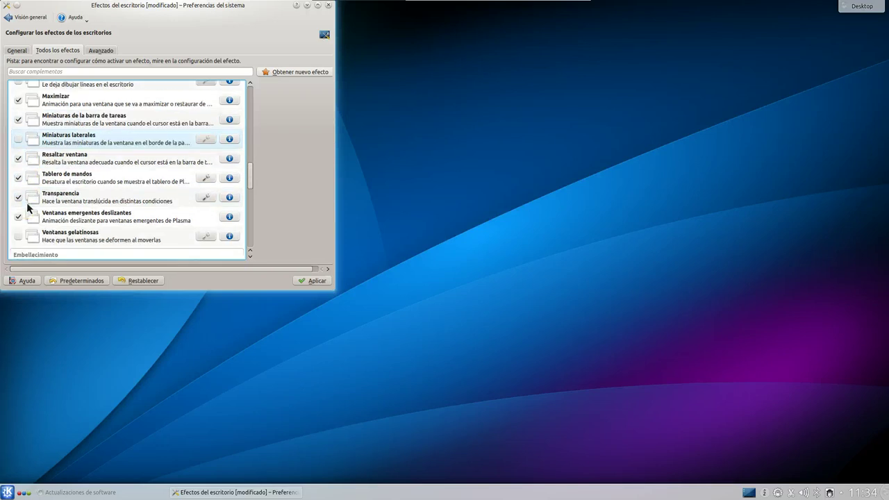
pyautogui.click(18, 236)
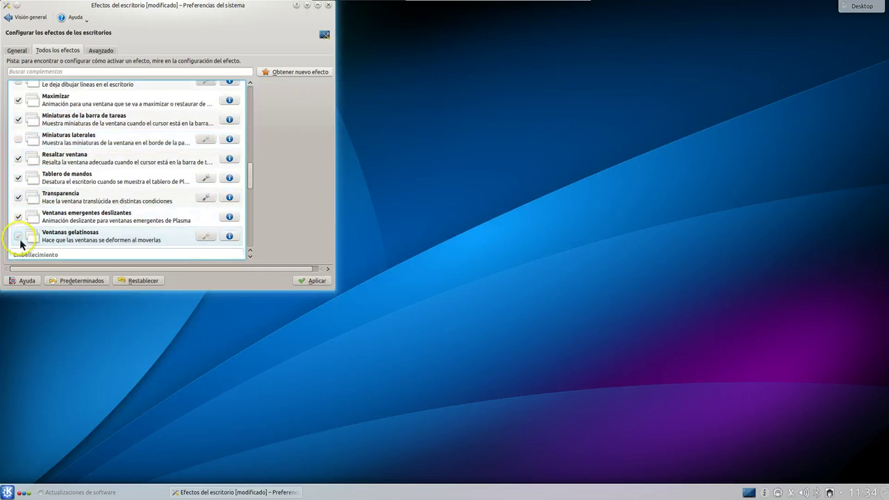
pyautogui.click(309, 282)
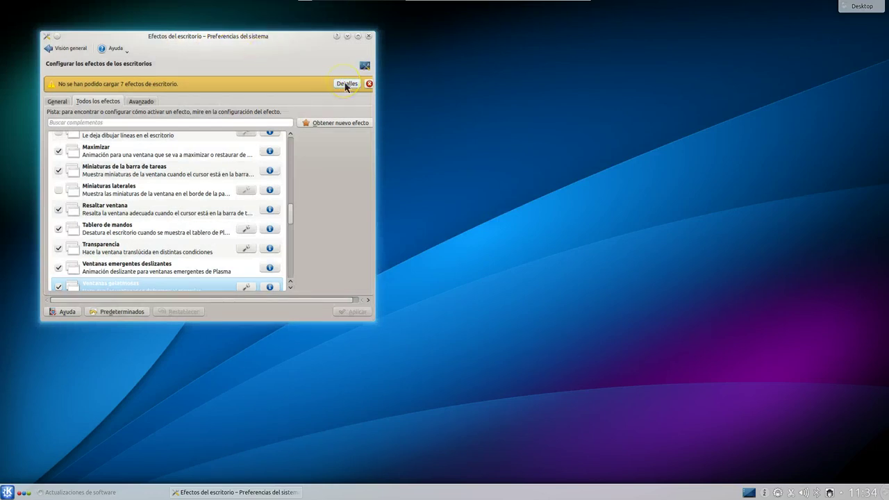
# Examine the advanced compositing settings and the details of the desktop effects that could not be loaded
pyautogui.click(141, 103)
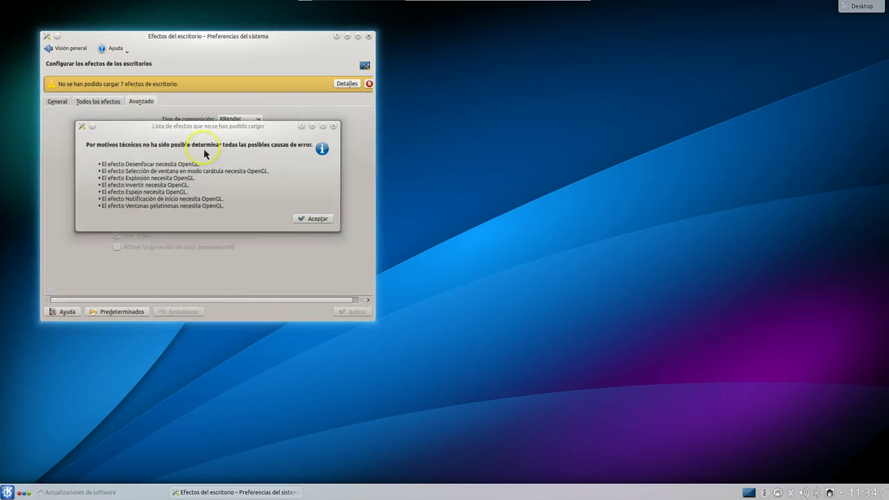
pyautogui.click(313, 221)
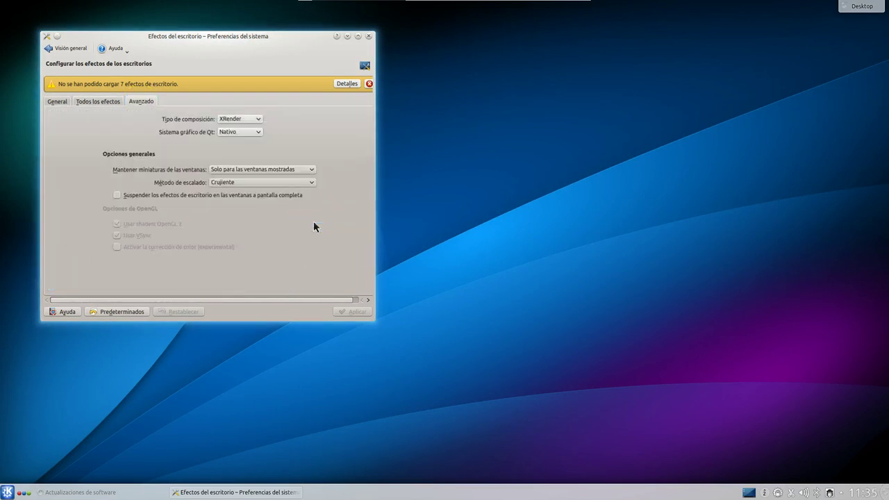
pyautogui.click(346, 84)
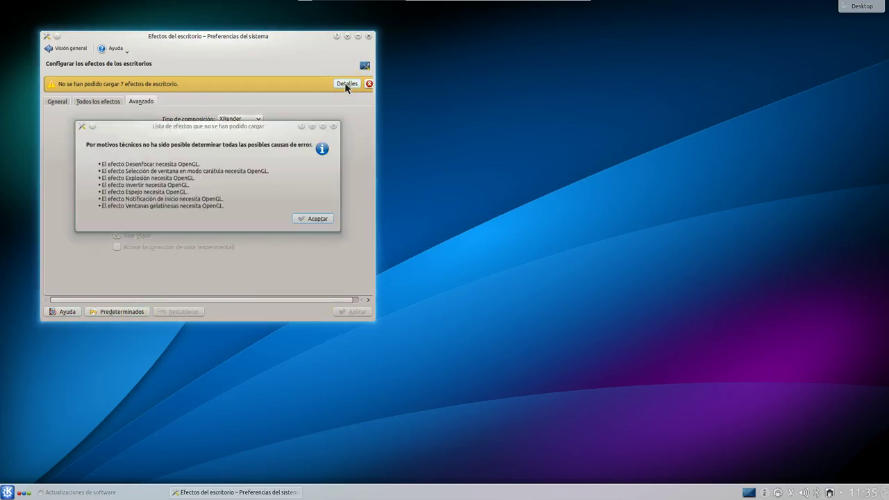
pyautogui.click(313, 218)
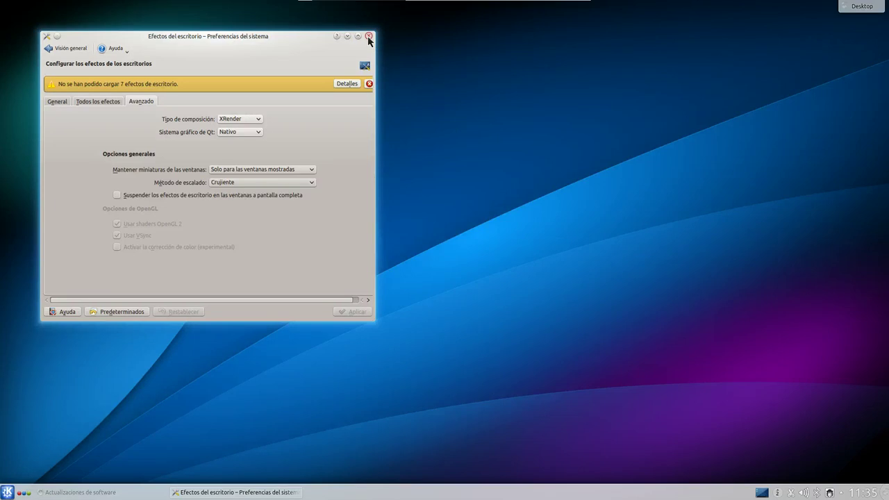
# Close the desktop effects settings, restore the software updates window and try to install any remaining updates
pyautogui.click(367, 35)
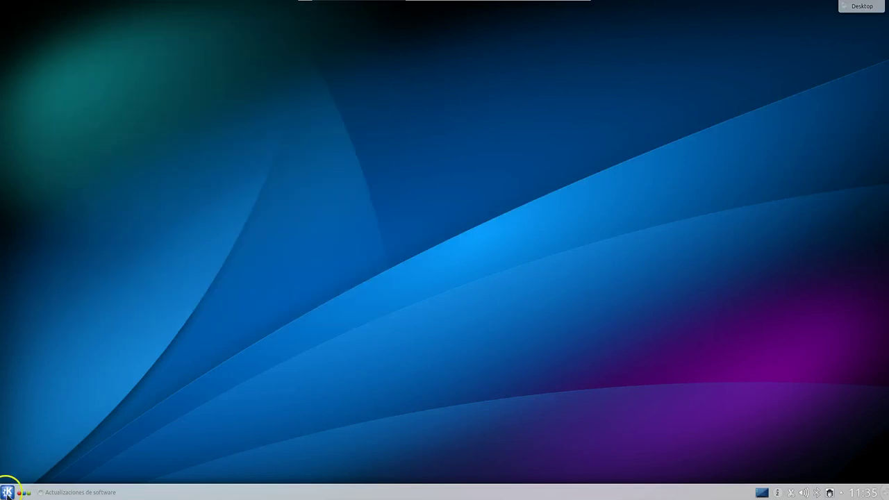
pyautogui.click(61, 493)
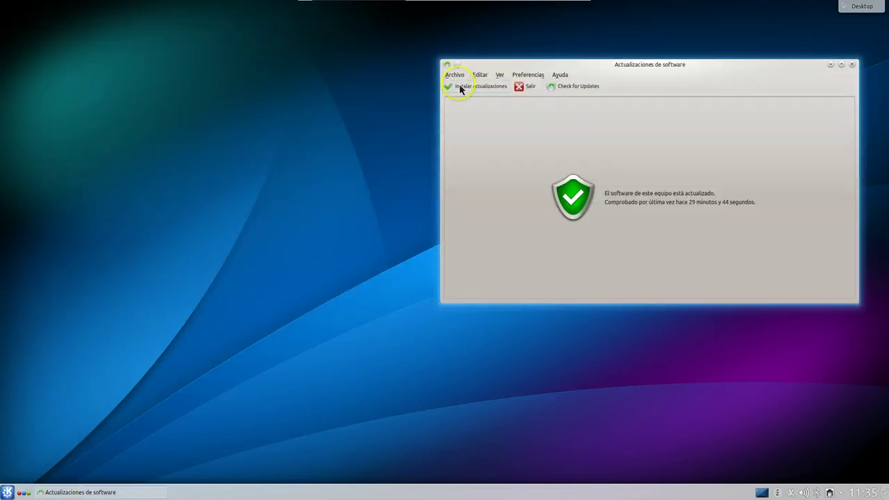
pyautogui.click(459, 88)
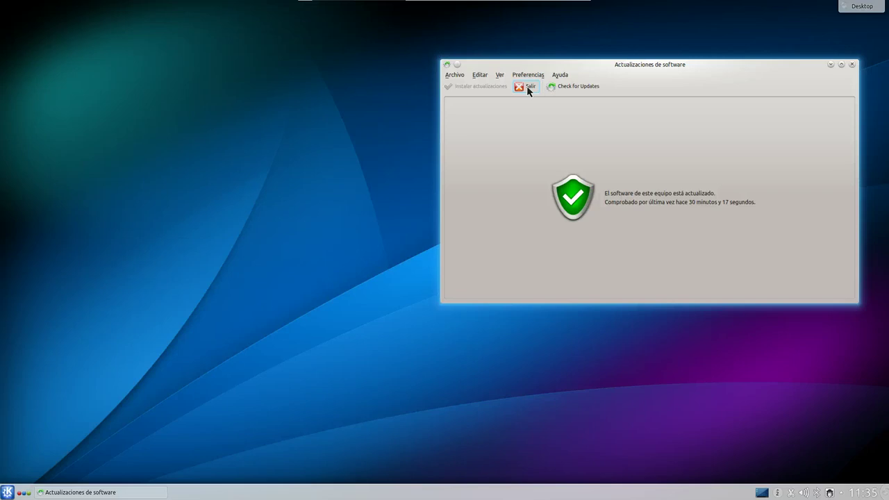
# Close the software updates window and start installing the default wallpapers from the default desktop preferences
pyautogui.click(527, 87)
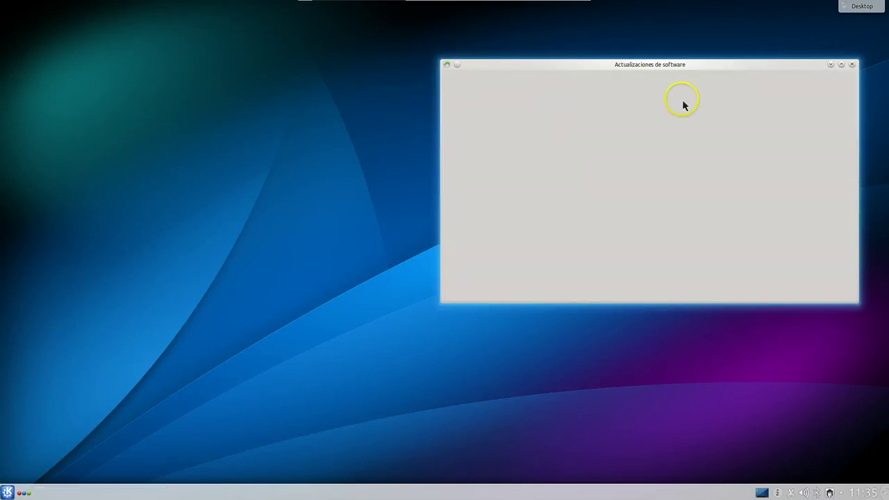
pyautogui.rightClick(321, 149)
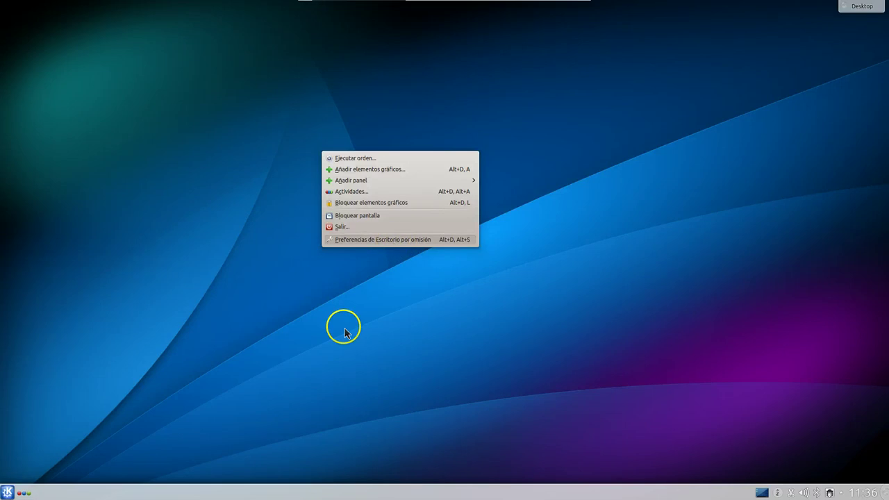
pyautogui.click(371, 241)
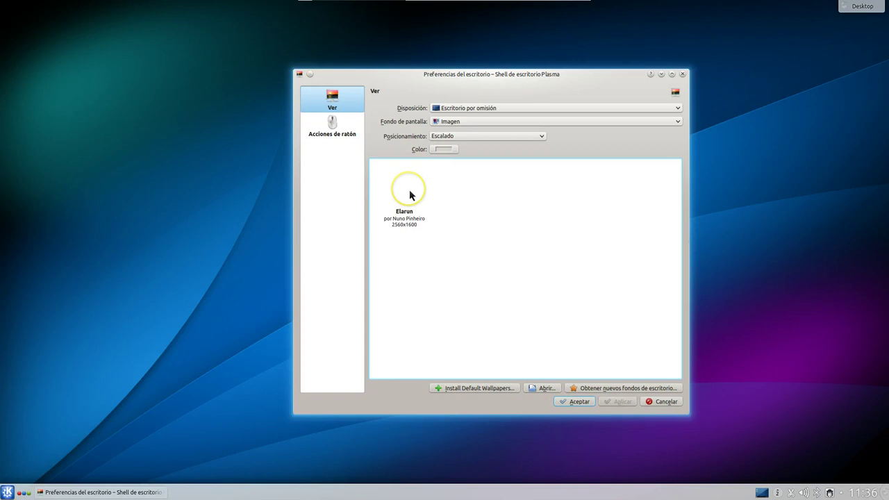
pyautogui.click(479, 393)
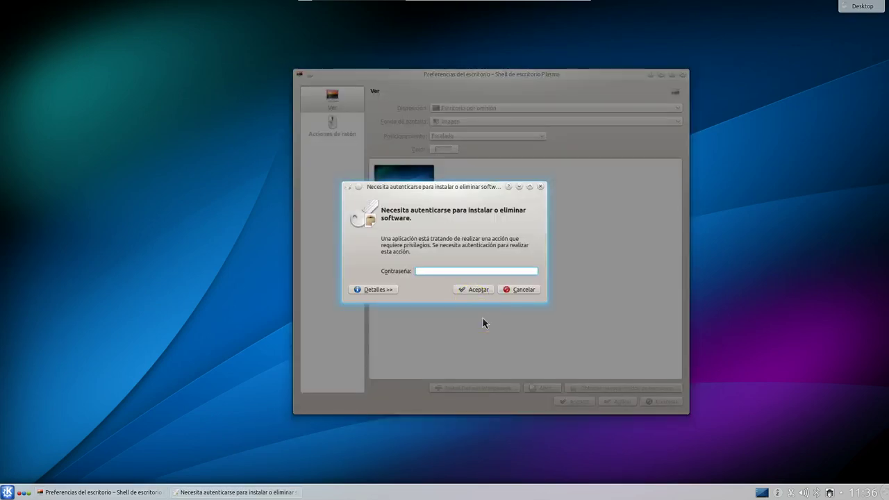
# Authorise the default wallpapers installation by entering the account password in the Contraseña field
pyautogui.write('*****')
pyautogui.press('BackSpace')
pyautogui.press('BackSpace')
pyautogui.press('BackSpace')
pyautogui.press('BackSpace')
pyautogui.press('BackSpace')
pyautogui.write('********')
pyautogui.press('BackSpace')
pyautogui.press('BackSpace')
pyautogui.press('BackSpace')
pyautogui.press('BackSpace')
pyautogui.press('BackSpace')
pyautogui.press('BackSpace')
pyautogui.press('BackSpace')
pyautogui.press('BackSpace')
pyautogui.write('********')
pyautogui.press('Return')
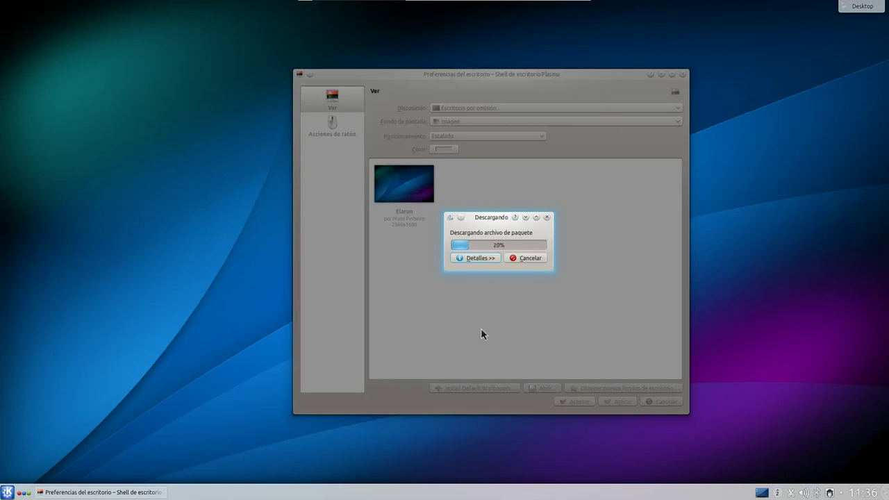
pyautogui.click(482, 331)
pyautogui.click(481, 332)
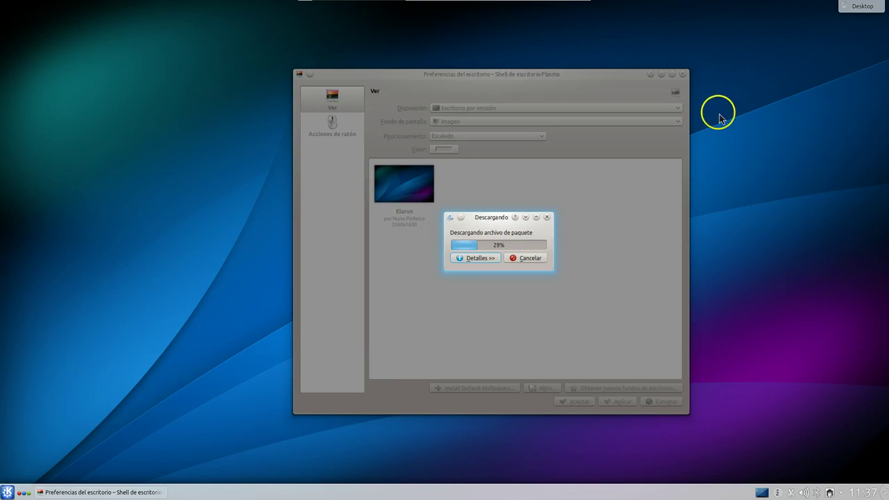
# Try to open the widget explorer from the desktop toolbox and from the activity manager
pyautogui.click(854, 9)
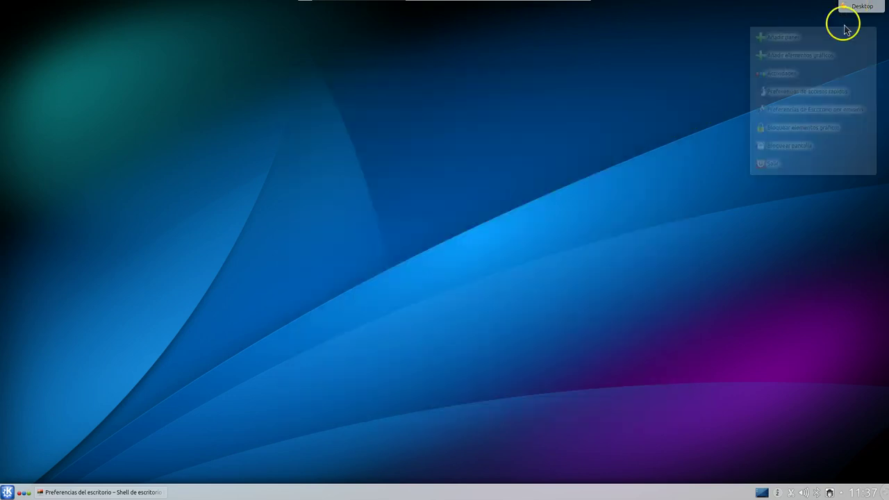
pyautogui.click(799, 63)
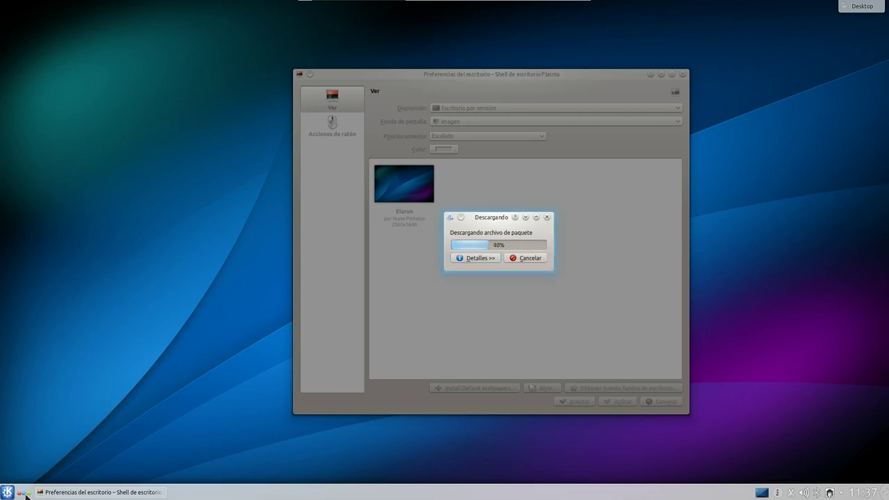
pyautogui.click(25, 495)
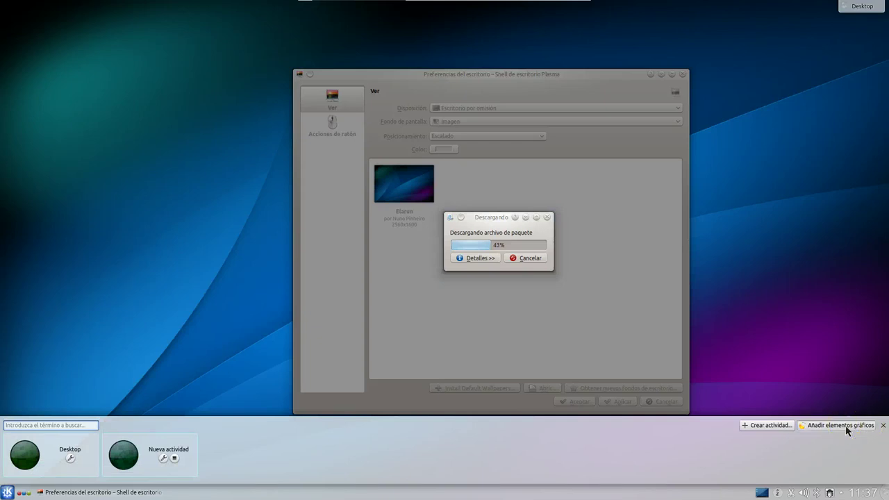
pyautogui.click(840, 425)
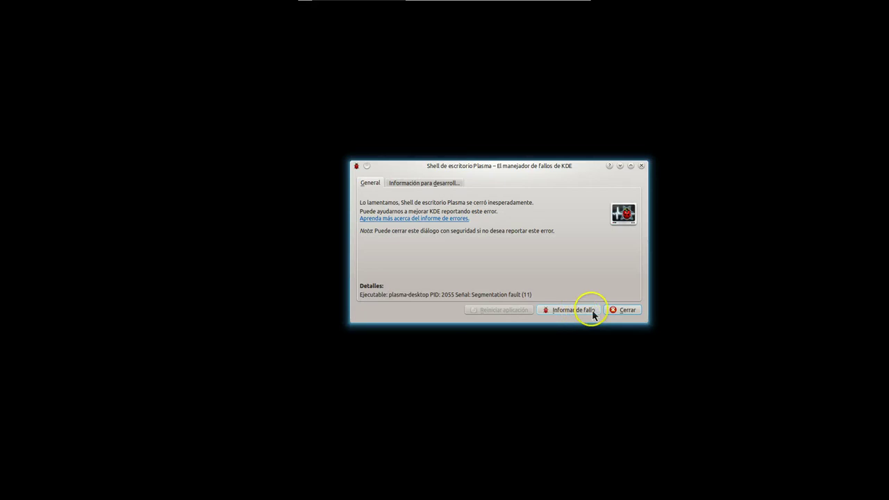
# Go through the Plasma desktop shell crash report assistant, keeping No for remembering the circumstances, and finish it
pyautogui.click(630, 313)
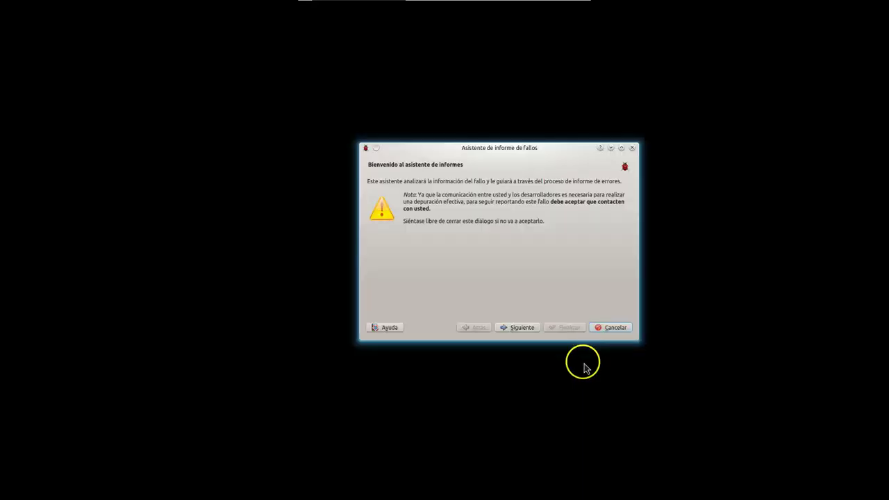
pyautogui.click(522, 327)
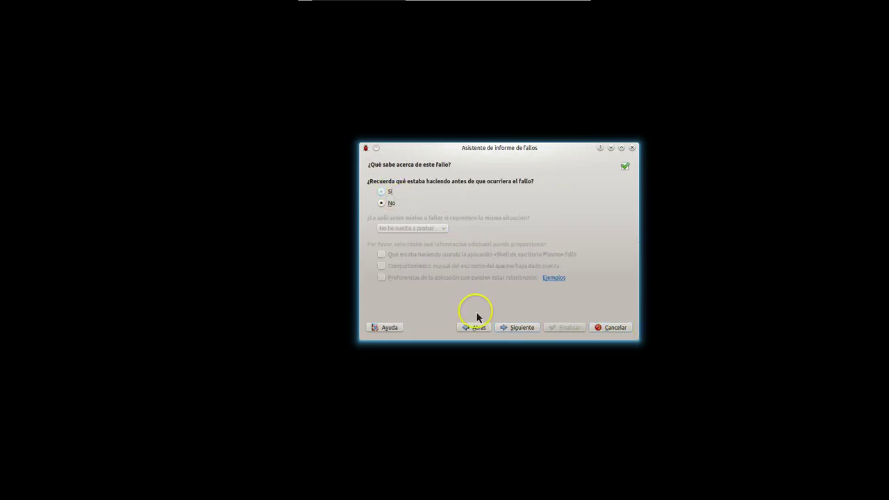
pyautogui.click(521, 328)
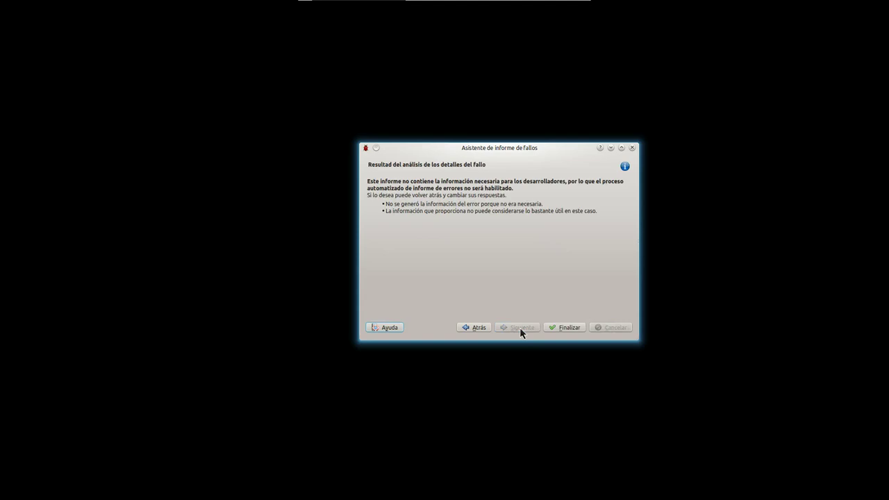
pyautogui.click(566, 327)
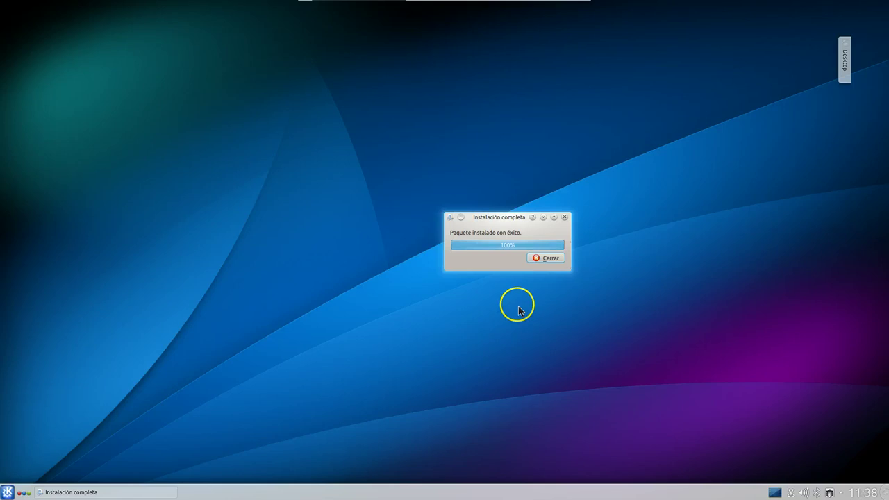
# Close the wallpaper package installation dialog and reopen the default desktop preferences
pyautogui.click(545, 262)
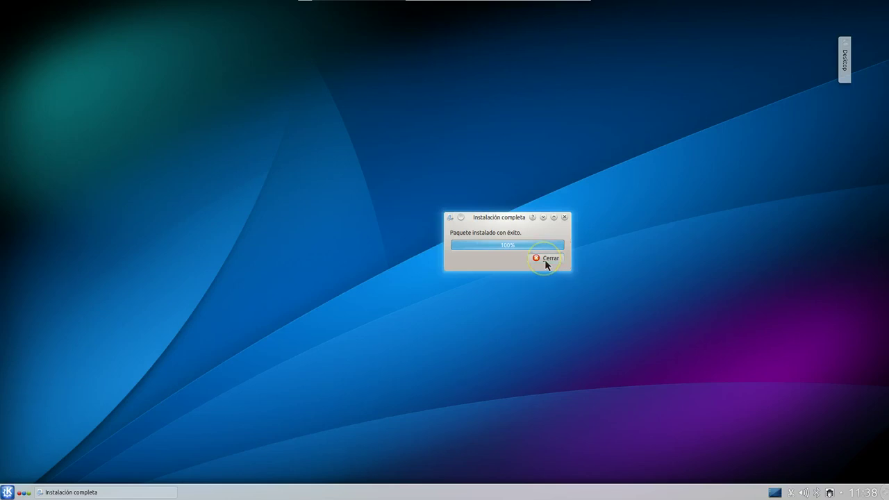
pyautogui.click(385, 229)
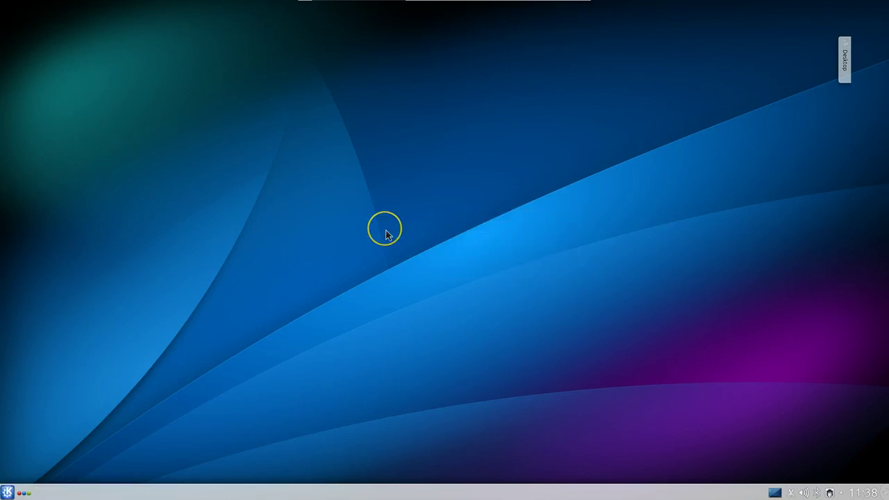
pyautogui.rightClick(386, 233)
pyautogui.click(403, 284)
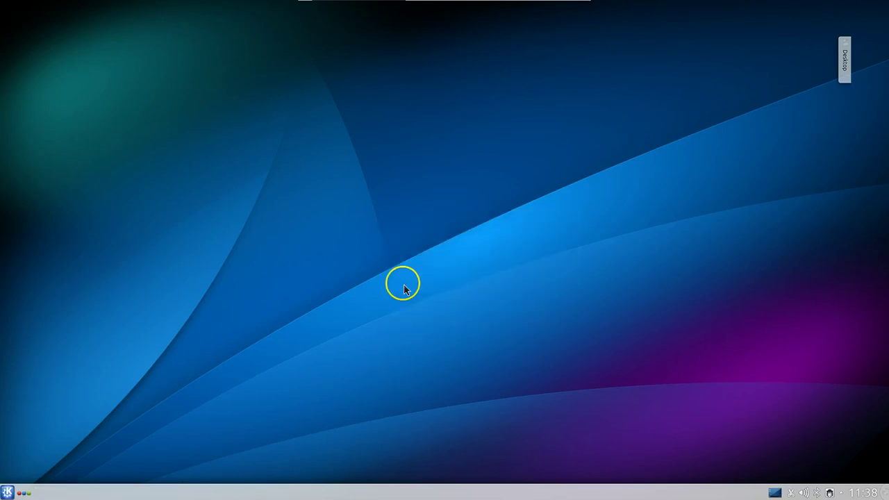
pyautogui.rightClick(407, 236)
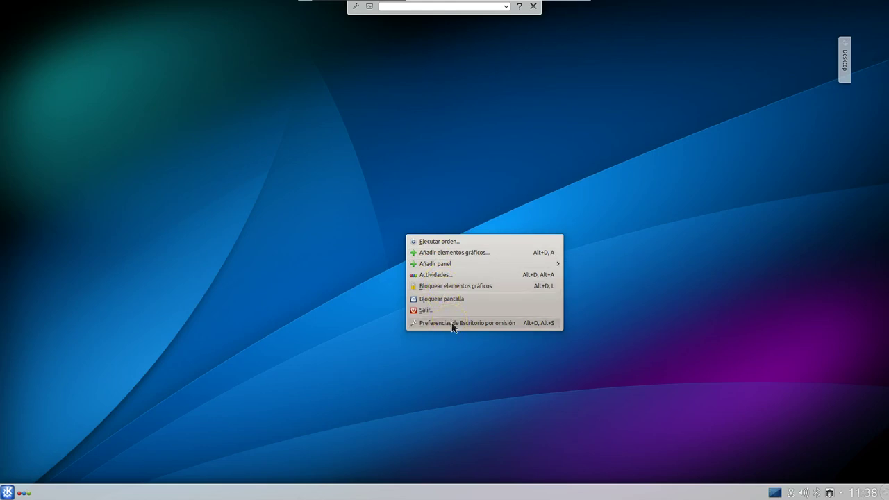
# Choose Otoño as the desktop wallpaper, apply it and accept the desktop preferences
pyautogui.click(464, 197)
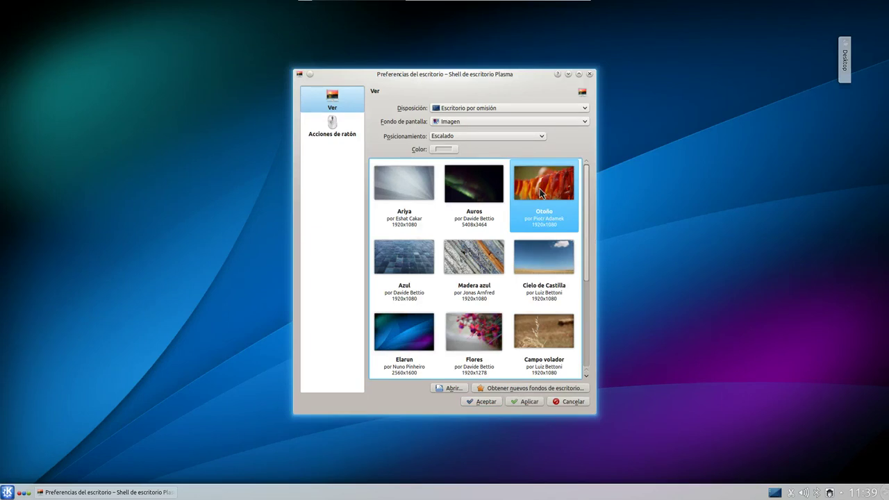
pyautogui.click(526, 395)
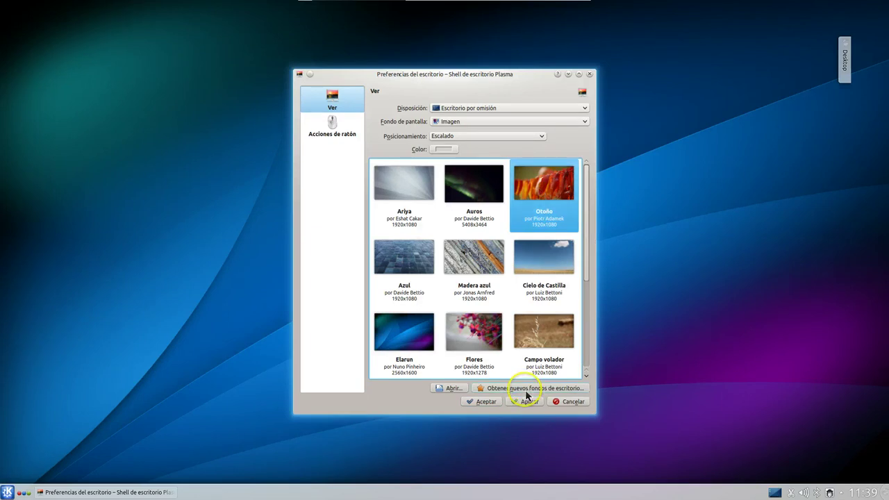
pyautogui.click(523, 407)
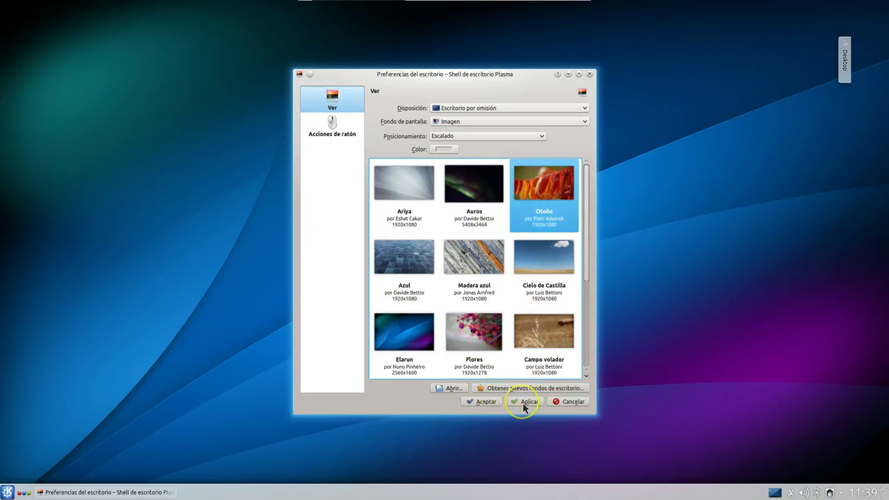
pyautogui.click(524, 407)
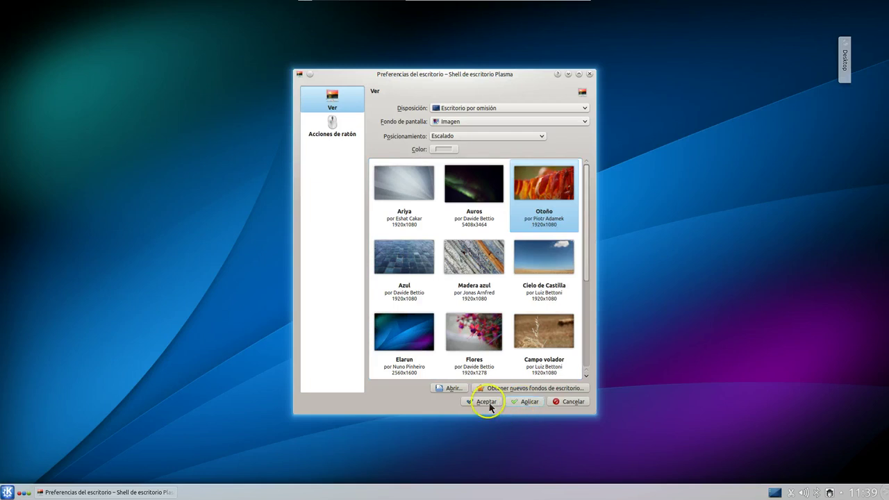
pyautogui.click(488, 404)
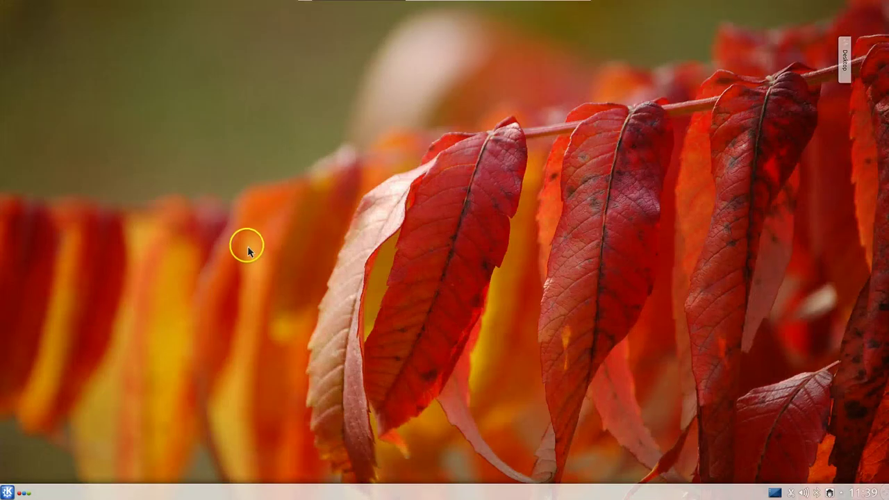
# Open the widget explorer from the desktop and browse the available widgets
pyautogui.rightClick(654, 121)
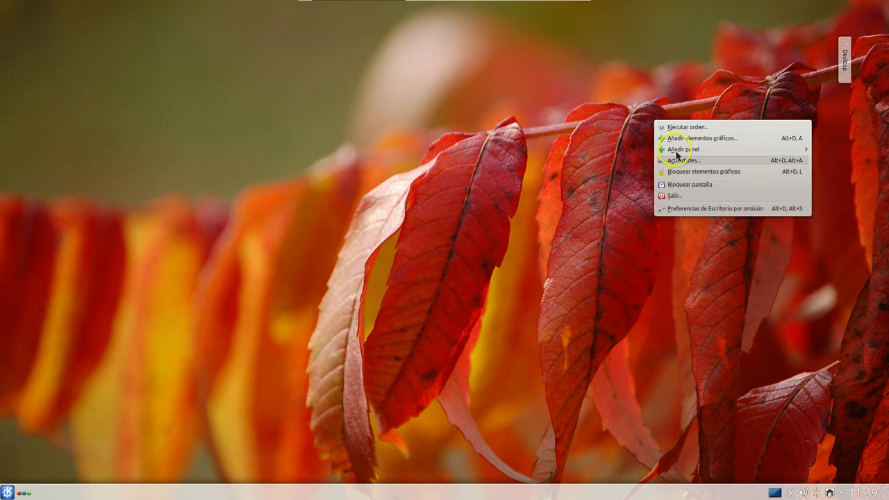
pyautogui.moveTo(677, 149)
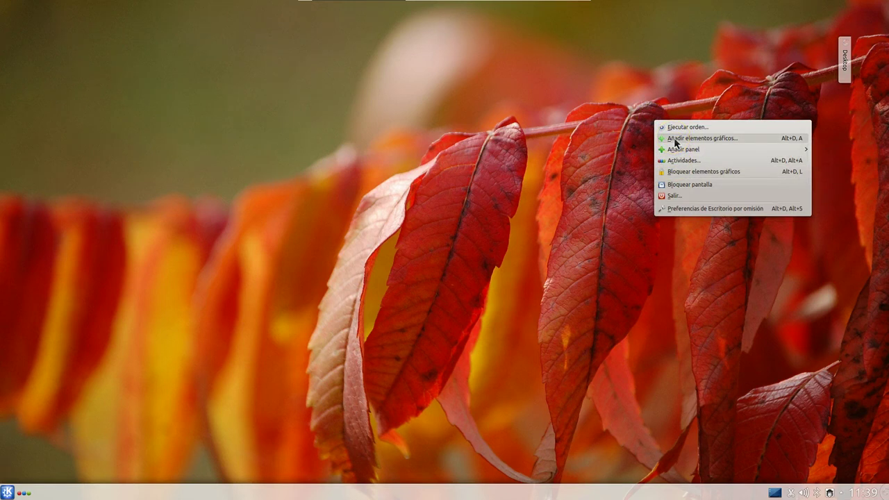
pyautogui.click(675, 139)
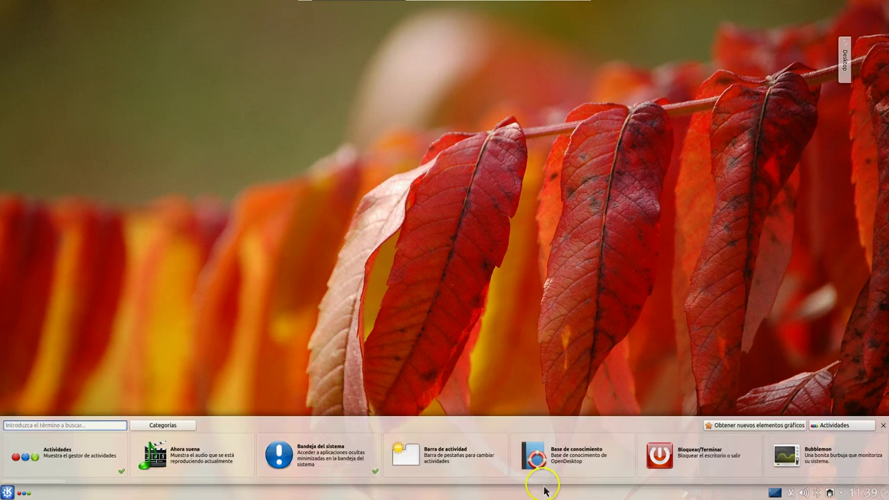
pyautogui.moveTo(545, 480)
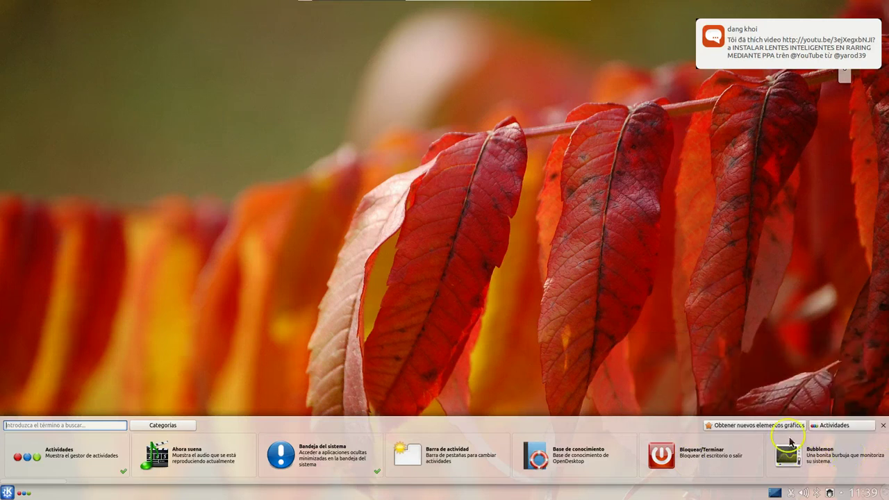
pyautogui.click(847, 483)
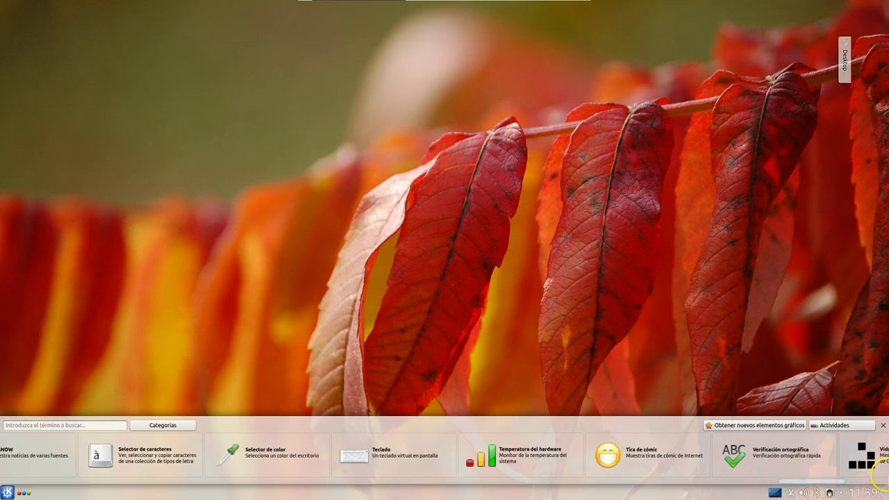
pyautogui.moveTo(835, 480); pyautogui.dragTo(264, 488)
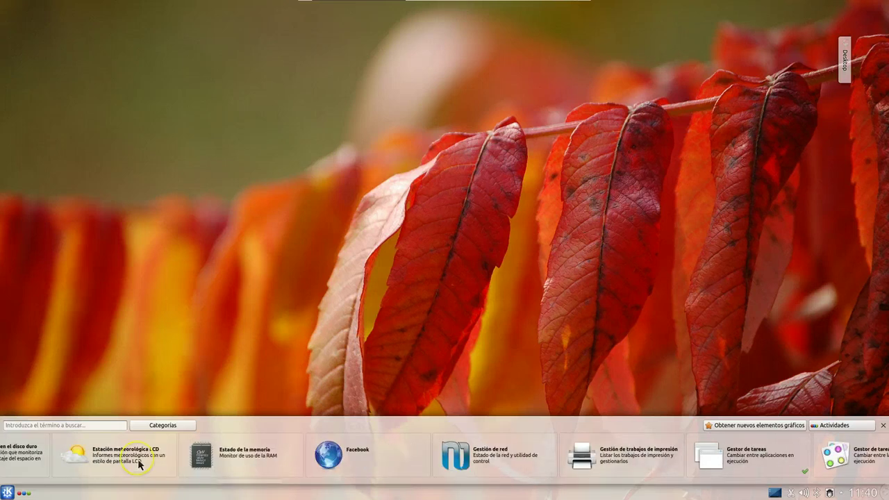
# Add the Estación meteorológica LCD widget to the desktop
pyautogui.moveTo(138, 462)
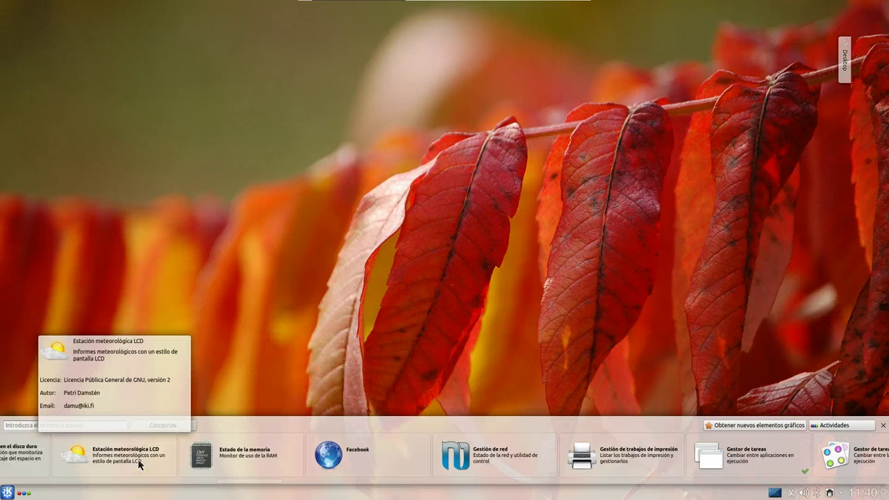
pyautogui.scroll(-1, 139, 464)
pyautogui.click(191, 465)
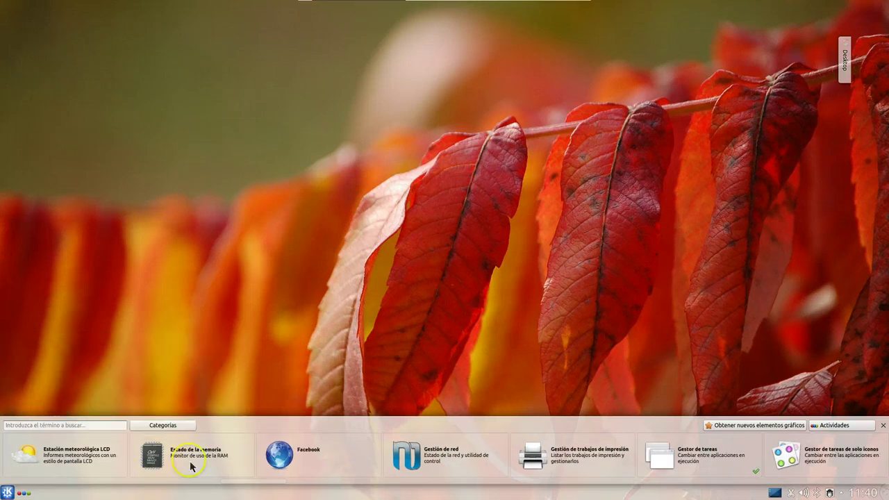
pyautogui.moveTo(191, 466); pyautogui.dragTo(182, 356)
pyautogui.moveTo(95, 462)
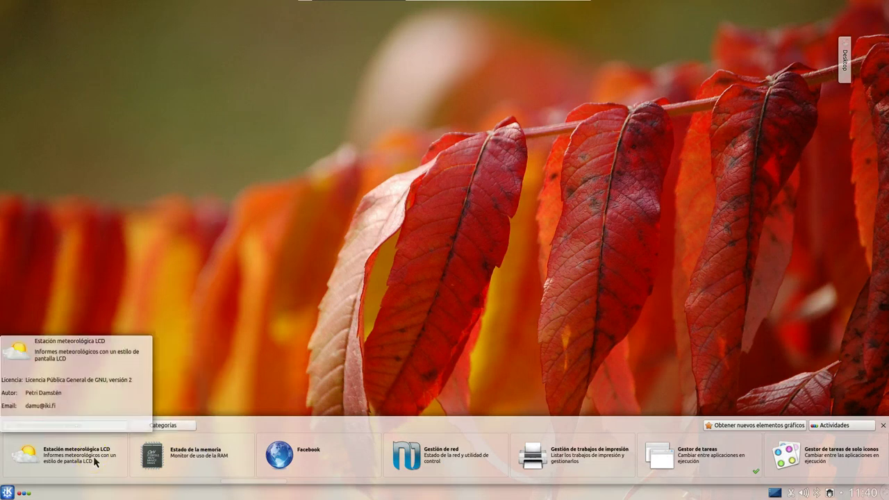
pyautogui.doubleClick(95, 462)
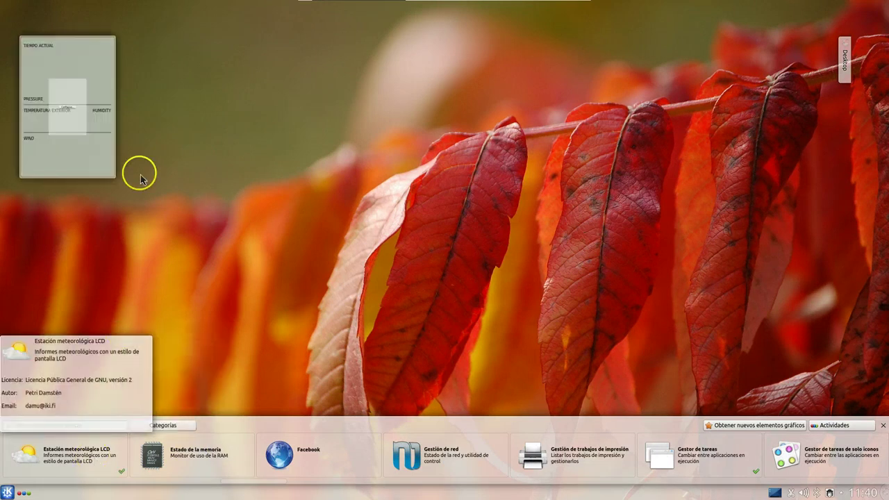
# Open the preferences of the LCD weather station widget and enter Madridd as the location
pyautogui.moveTo(65, 91)
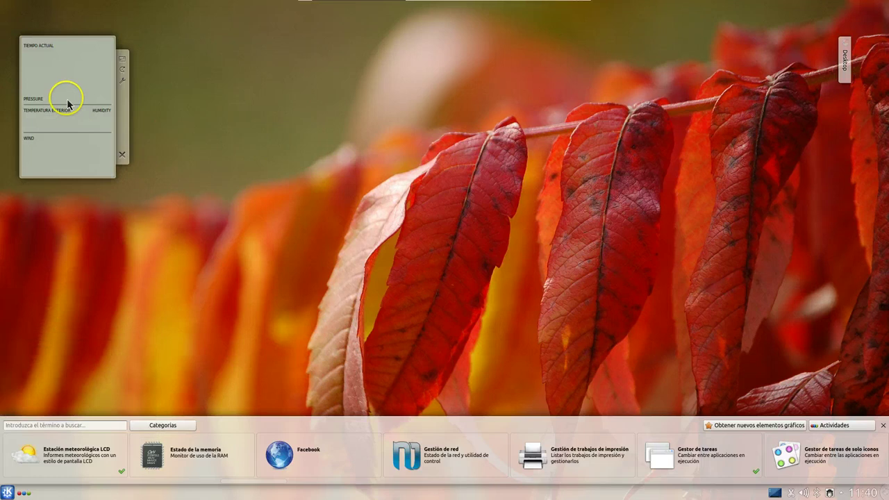
pyautogui.click(124, 81)
pyautogui.click(183, 190)
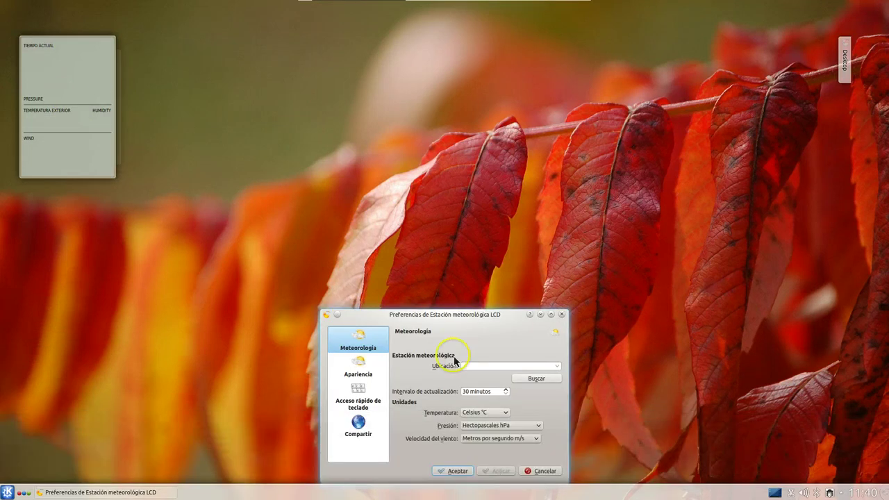
pyautogui.click(442, 368)
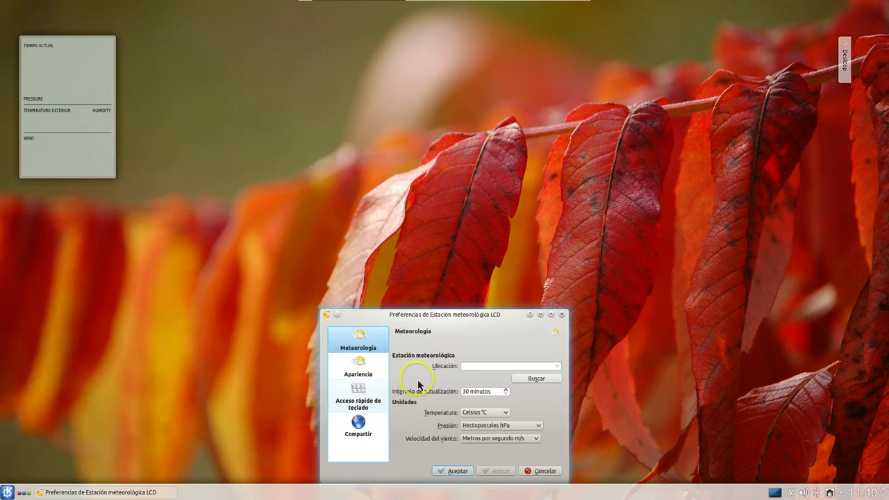
pyautogui.click(506, 364)
pyautogui.write('Madridd')
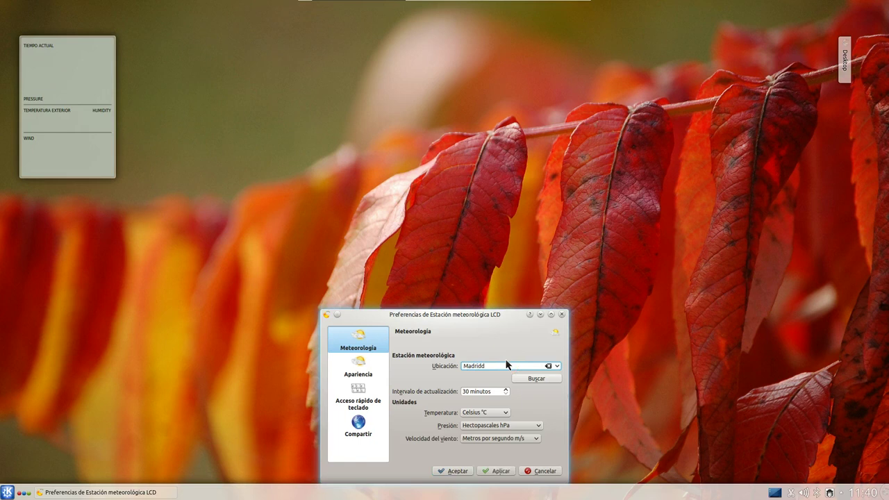
# Replace the mistyped location with Madrid and search for a matching weather station
pyautogui.press('BackSpace')
pyautogui.press('BackSpace')
pyautogui.press('BackSpace')
pyautogui.press('BackSpace')
pyautogui.press('BackSpace')
pyautogui.press('BackSpace')
pyautogui.press('BackSpace')
pyautogui.click(542, 382)
# Try to enter madrid in lower case as the weather station's location, clearing the mistyped attempts
pyautogui.click(504, 365)
pyautogui.write('mmmad')
pyautogui.press('BackSpace')
pyautogui.press('BackSpace')
pyautogui.press('BackSpace')
pyautogui.press('BackSpace')
pyautogui.write('maaaad')
pyautogui.press('BackSpace')
pyautogui.write('drrri')
pyautogui.press('BackSpace')
pyautogui.press('BackSpace')
pyautogui.press('BackSpace')
pyautogui.press('BackSpace')
pyautogui.press('BackSpace')
pyautogui.write('d')
pyautogui.press('BackSpace')
pyautogui.press('BackSpace')
pyautogui.press('BackSpace')
pyautogui.press('BackSpace')
pyautogui.press('BackSpace')
pyautogui.press('BackSpace')
# Pick Madrid from the earlier location entries and search for its weather station
pyautogui.click(557, 366)
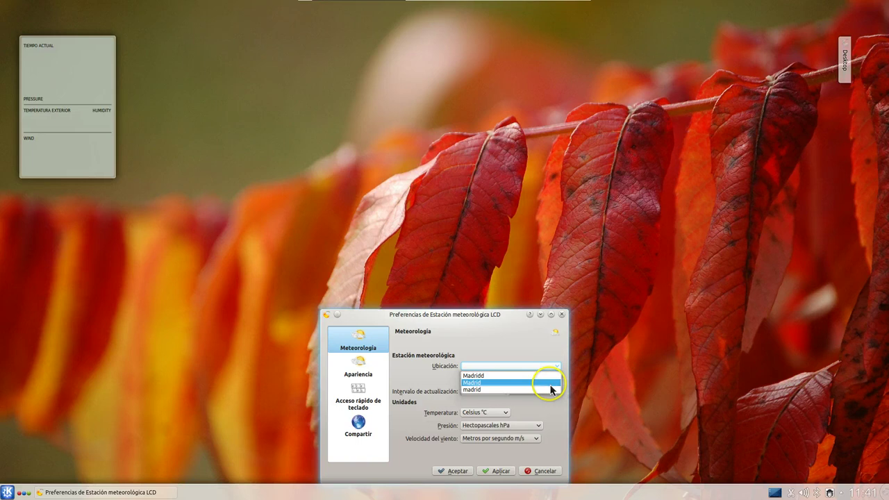
pyautogui.click(551, 385)
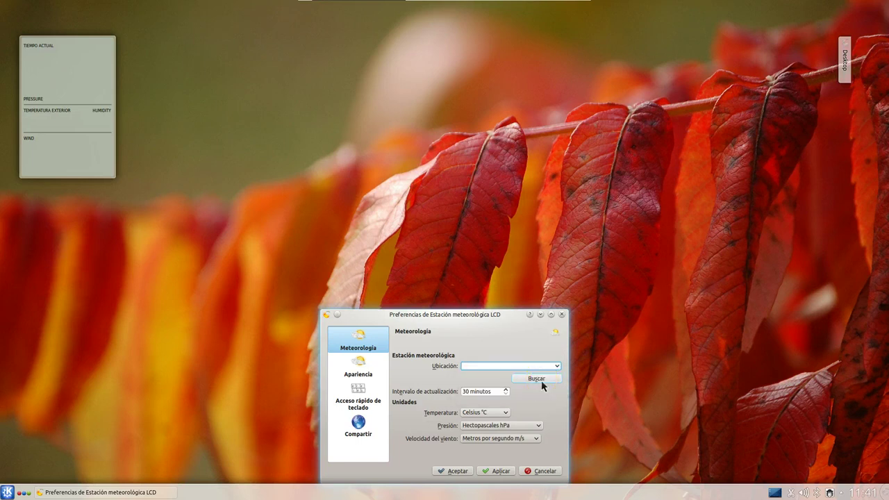
pyautogui.click(542, 383)
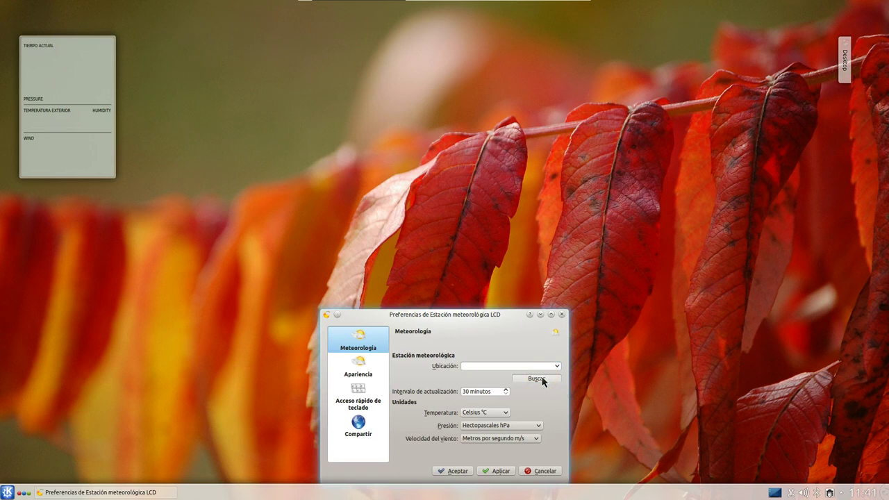
# Reselect Madrid from the earlier location entries and repeat the weather station search
pyautogui.click(556, 366)
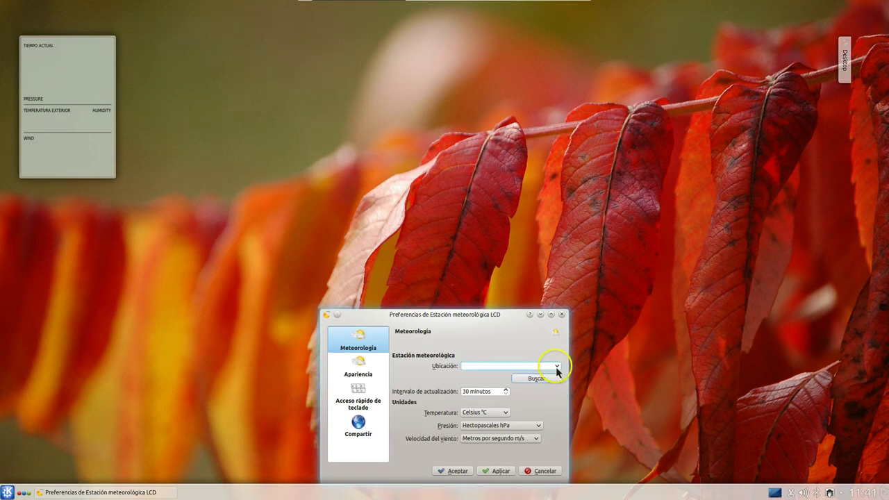
pyautogui.click(558, 367)
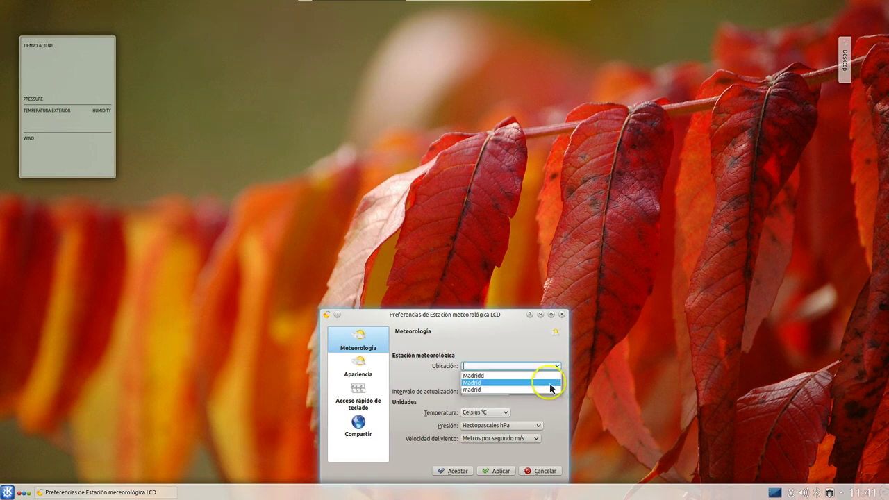
pyautogui.click(549, 383)
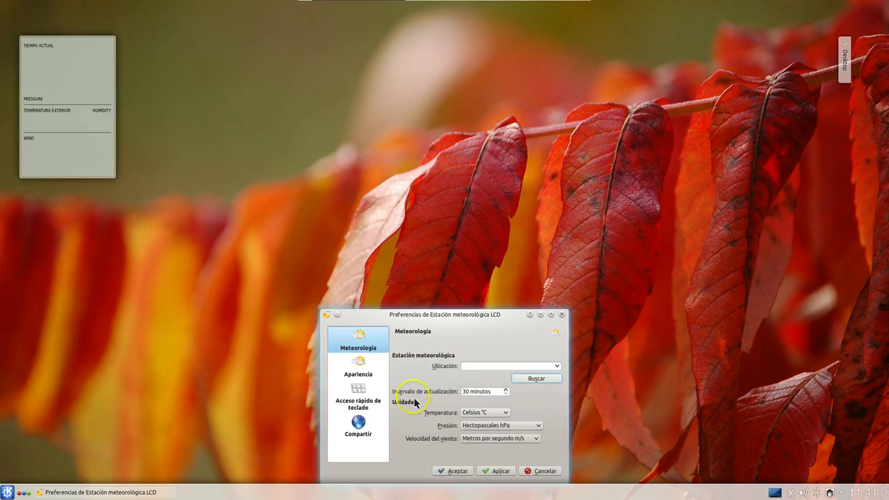
pyautogui.click(558, 367)
pyautogui.click(549, 393)
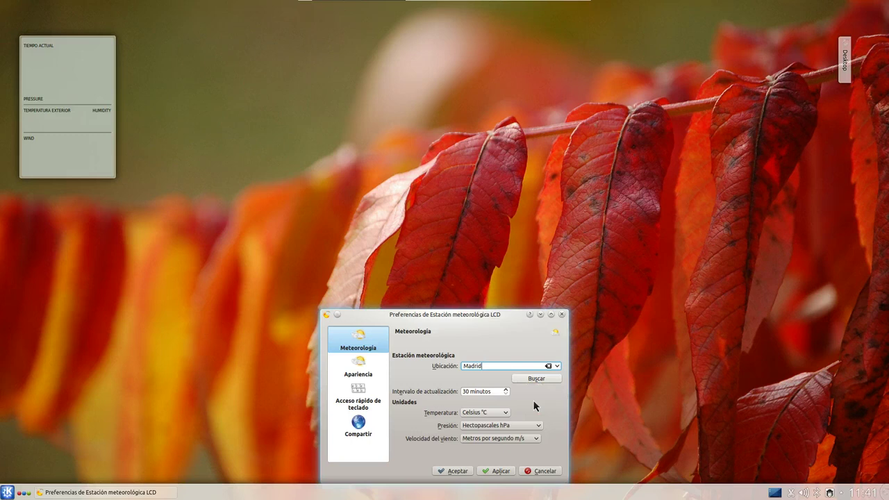
pyautogui.click(534, 381)
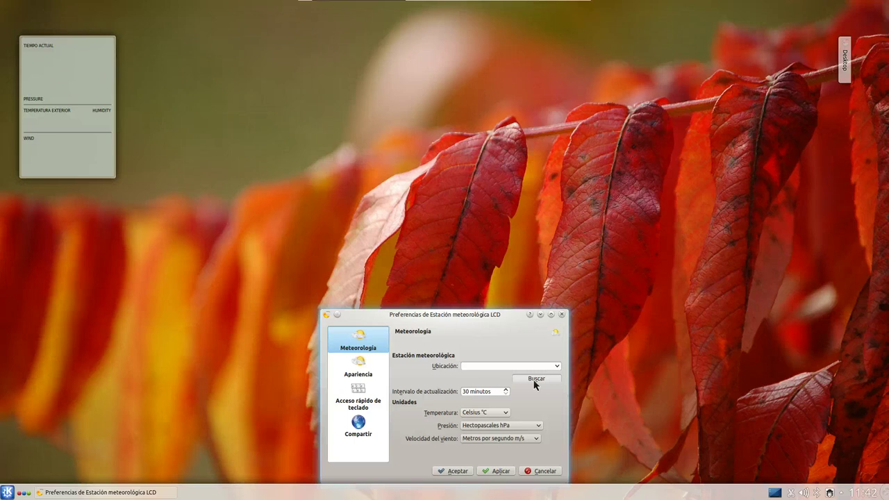
# Apply and accept the weather station preferences, and remove the widget from the desktop
pyautogui.click(499, 471)
pyautogui.click(458, 472)
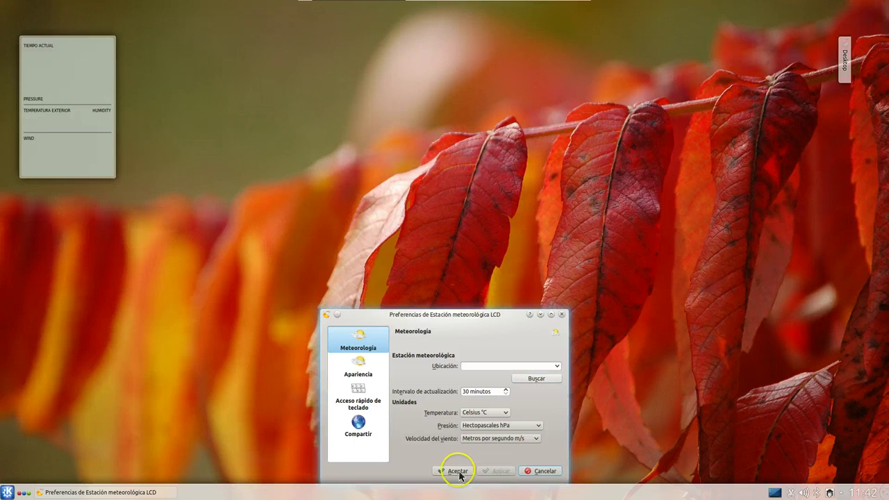
pyautogui.click(459, 471)
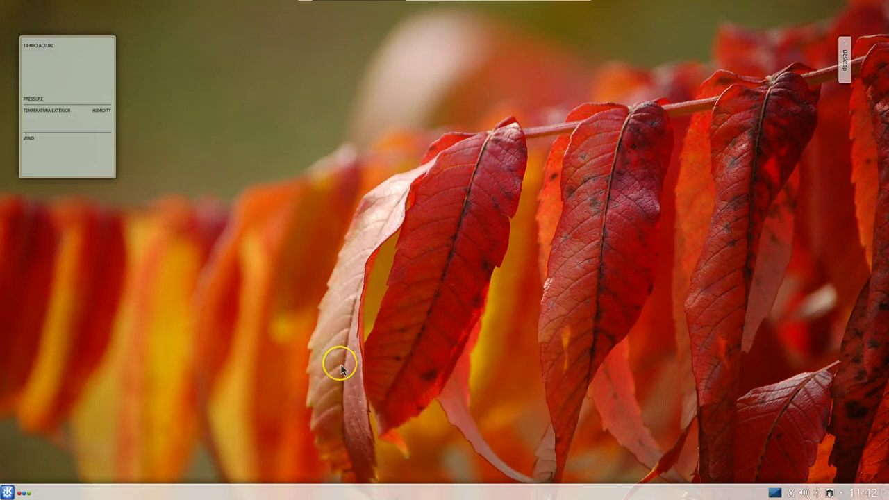
pyautogui.moveTo(93, 70)
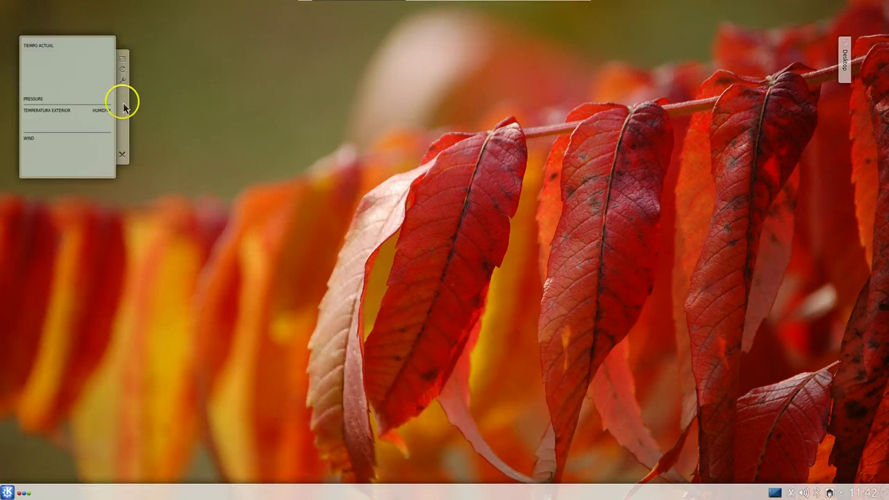
pyautogui.click(121, 158)
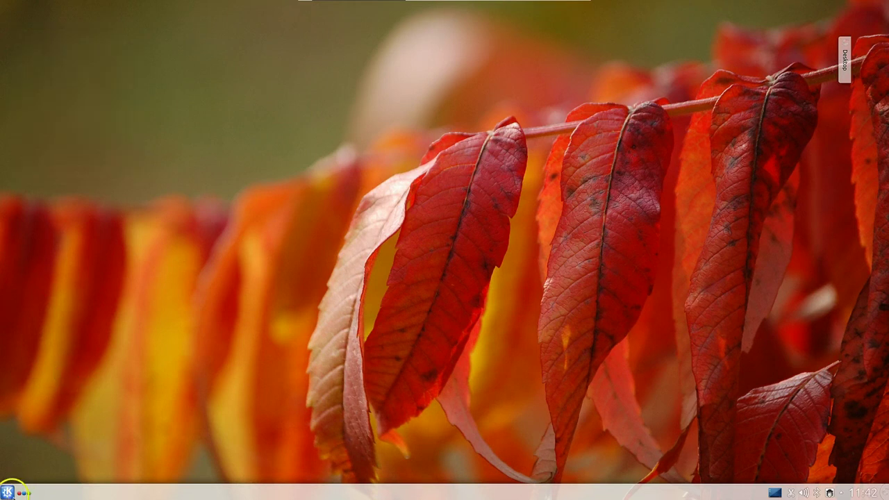
# Display the session and system power options in the application launcher
pyautogui.click(8, 490)
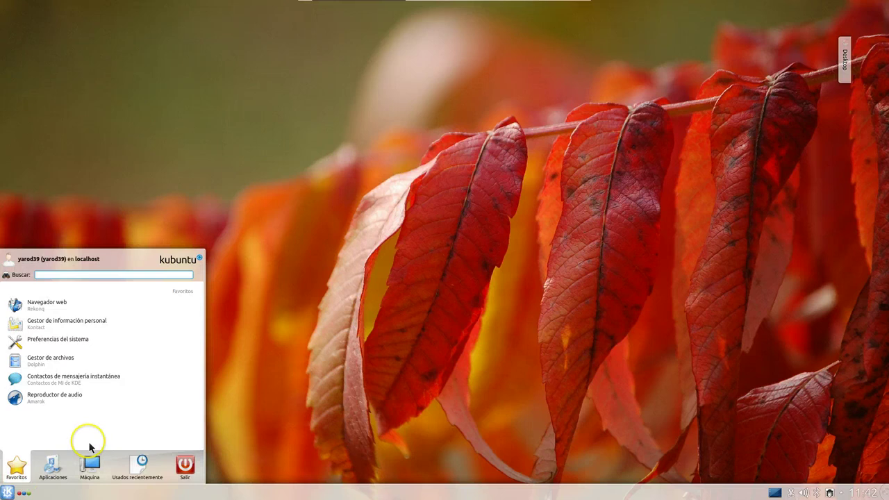
pyautogui.click(186, 467)
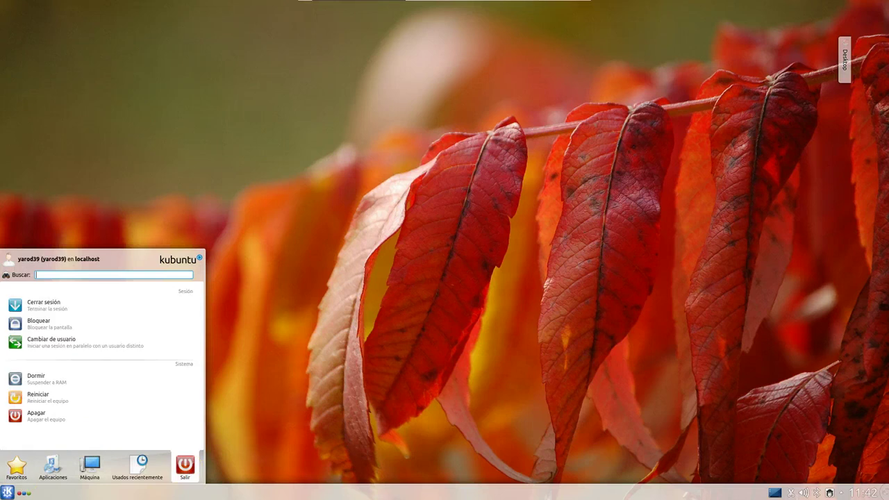
# Take the virtual machine out of full screen and close the application launcher
pyautogui.click(321, 7)
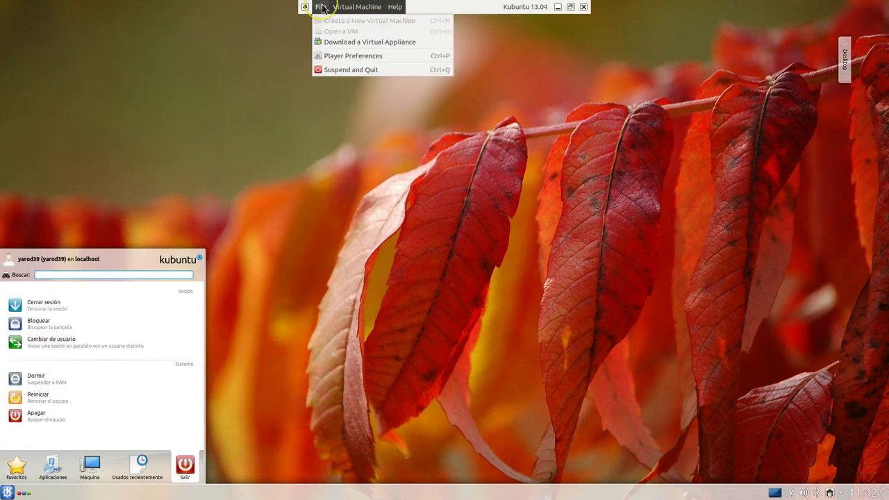
pyautogui.moveTo(357, 7)
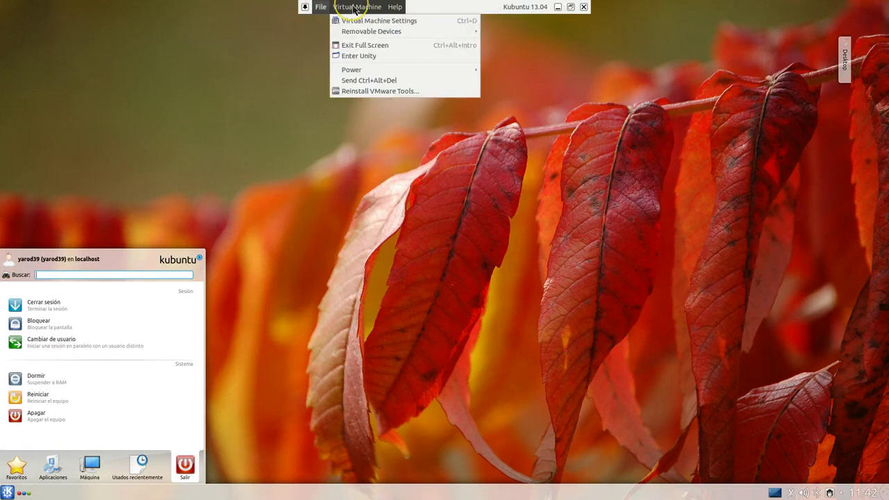
pyautogui.click(354, 45)
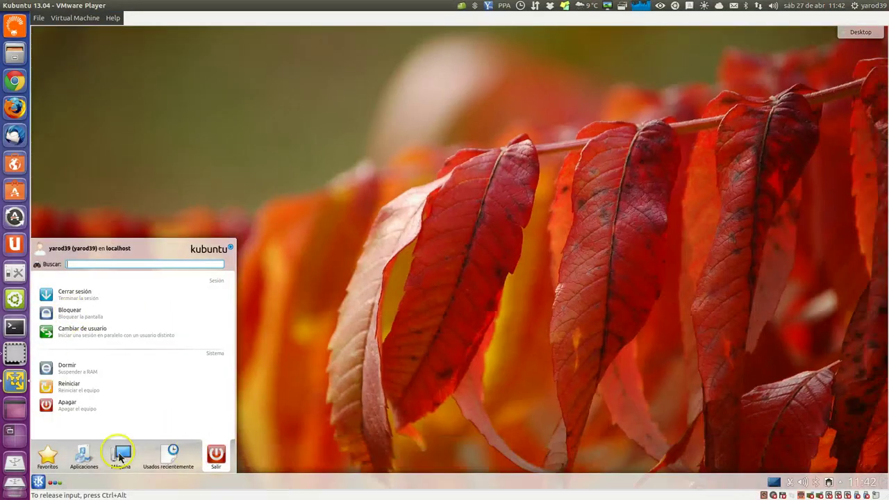
pyautogui.moveTo(121, 451)
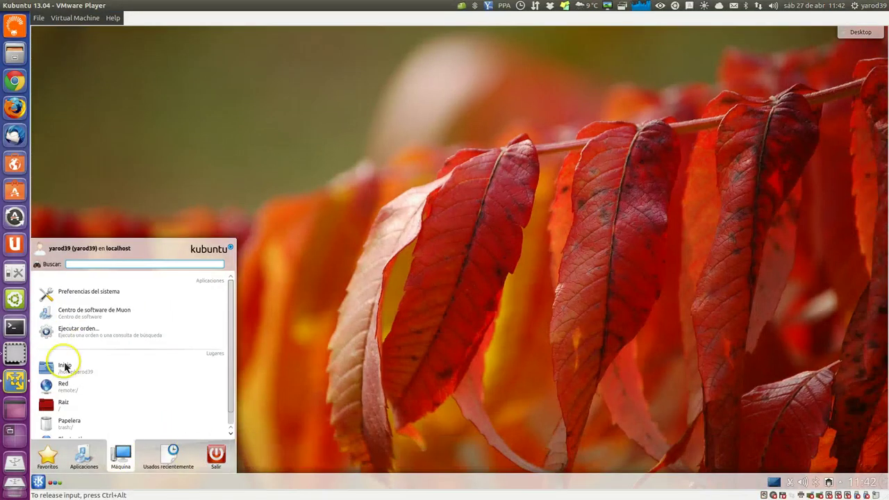
pyautogui.click(112, 198)
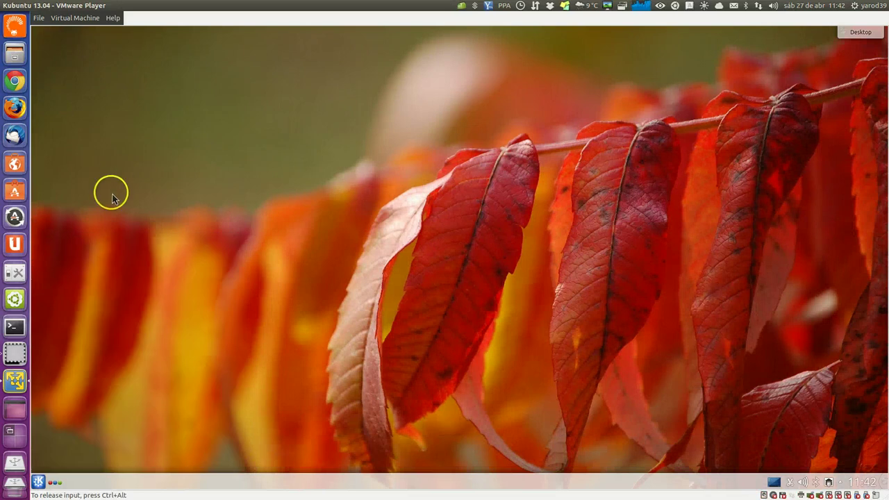